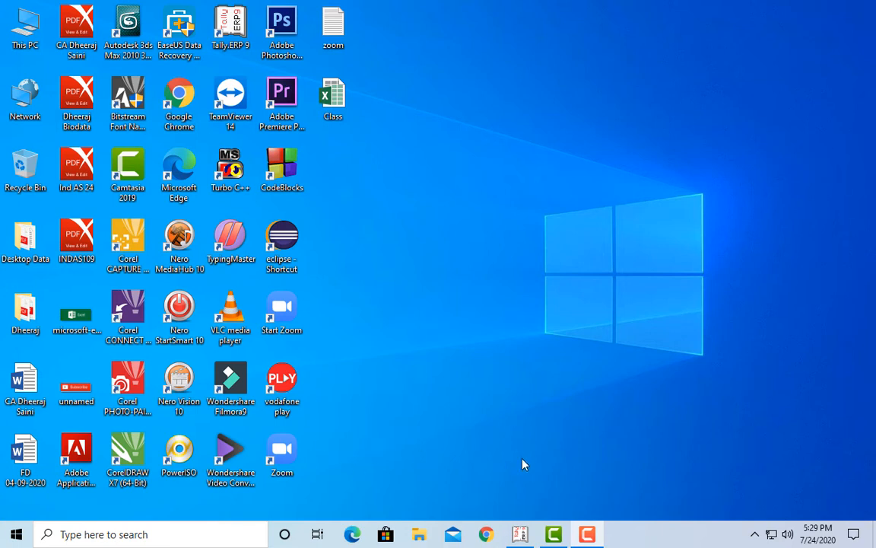
- Switch to Tally.ERP 9 and bring up the list of ledgers for single-ledger alteration
left_click(520, 534)
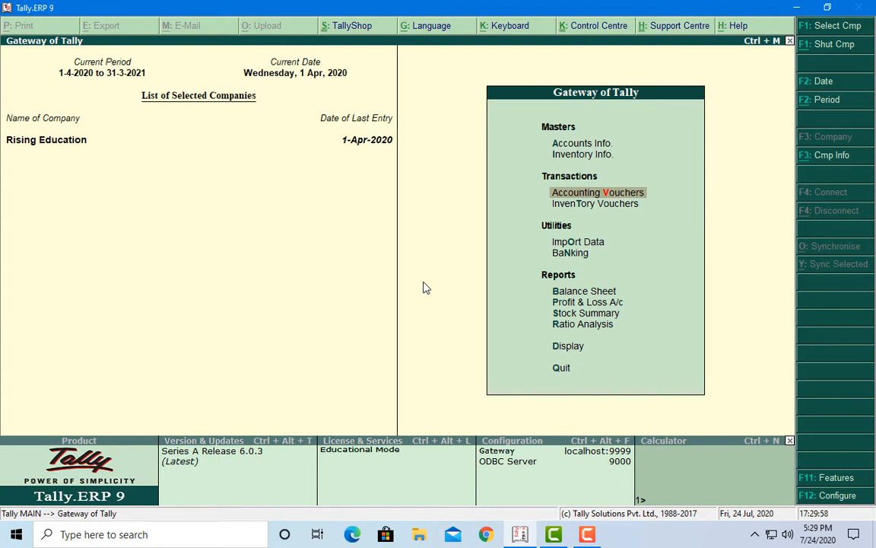
key("Up")
key("Up")
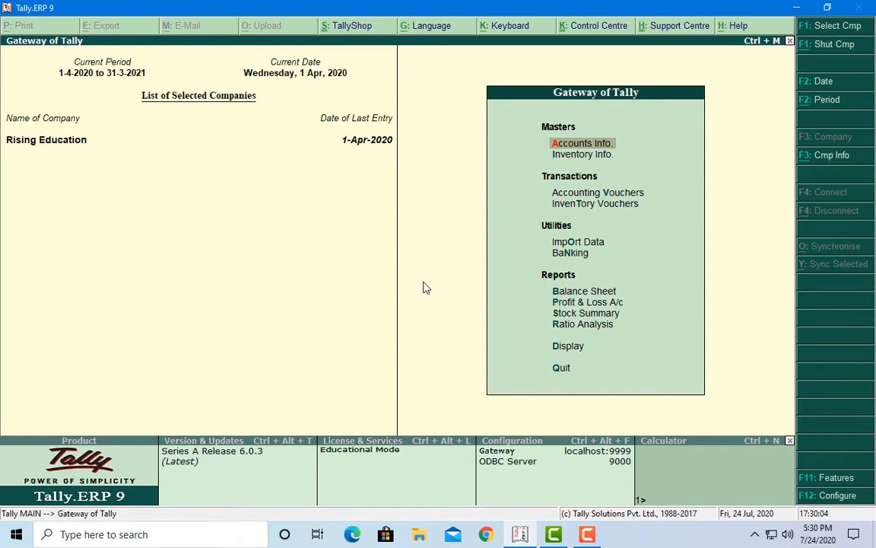
key("Return")
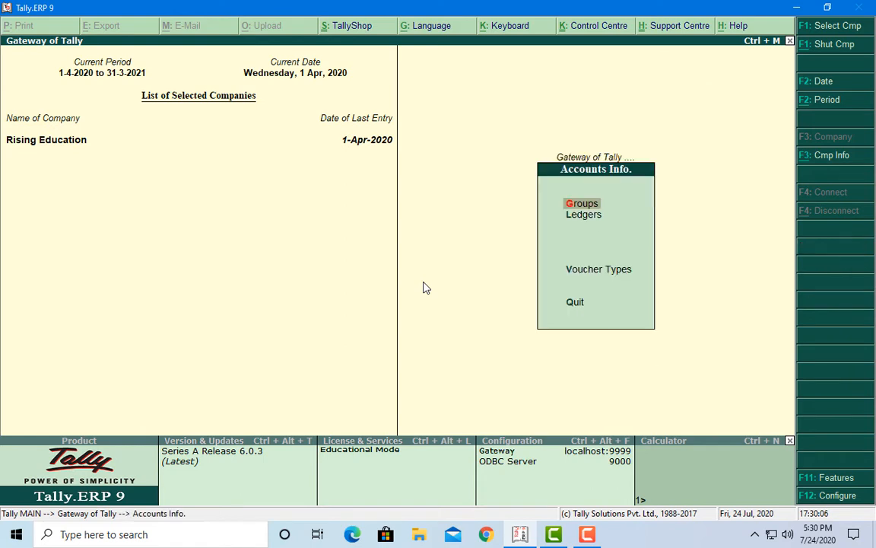
key("Down")
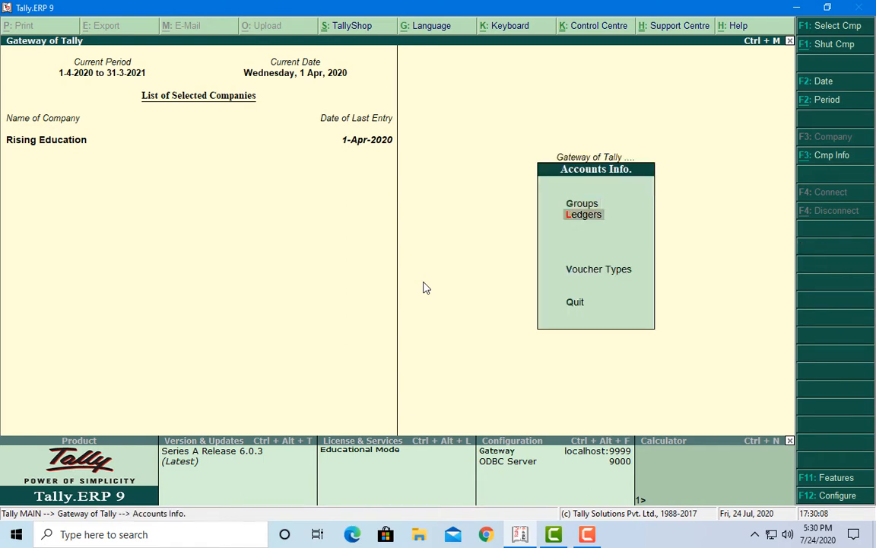
key("Return")
key("Down")
key("Down")
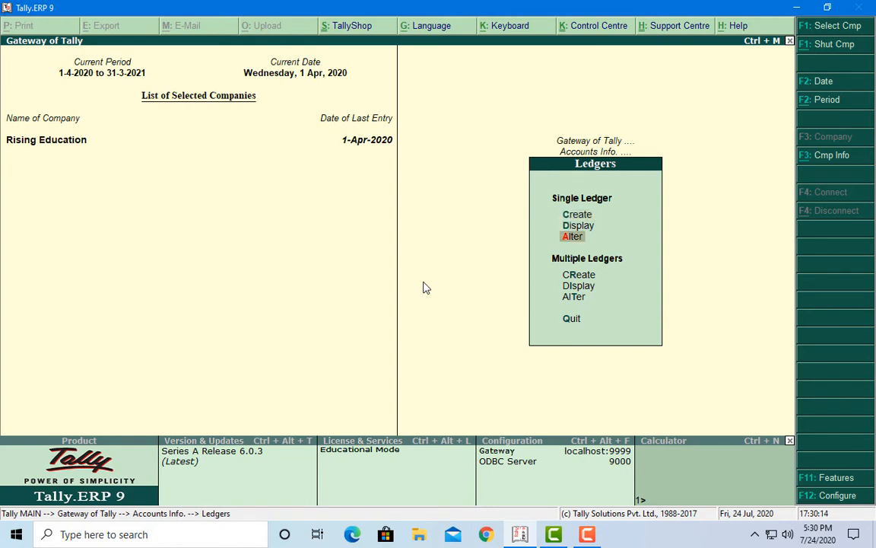
key("Return")
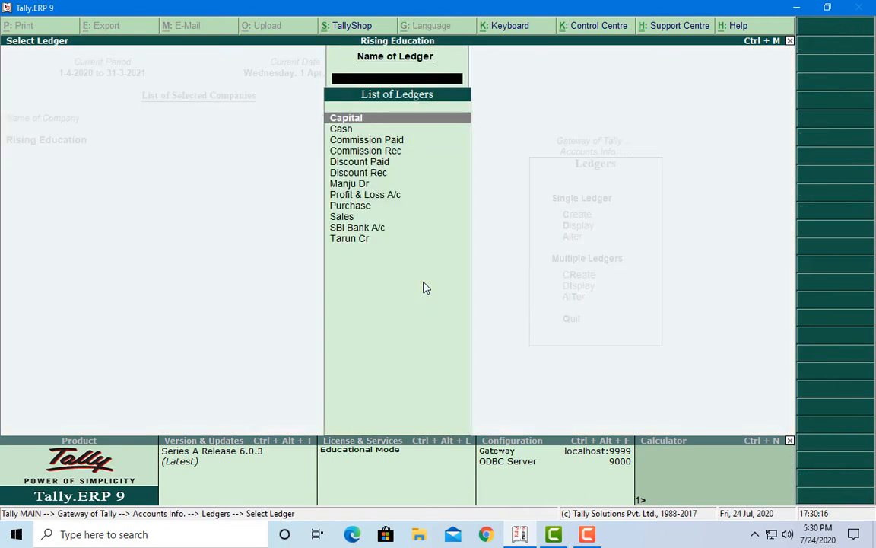
- Open the customer ledger whose name ends in "Dr" for alteration
key("Down")
key("Down")
key("Down")
key("Down")
key("Down")
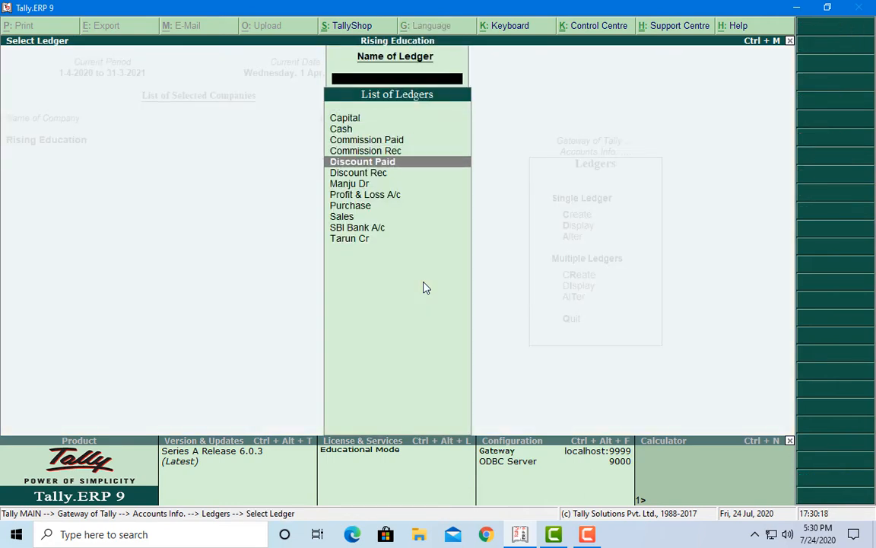
key("Down")
key("Up")
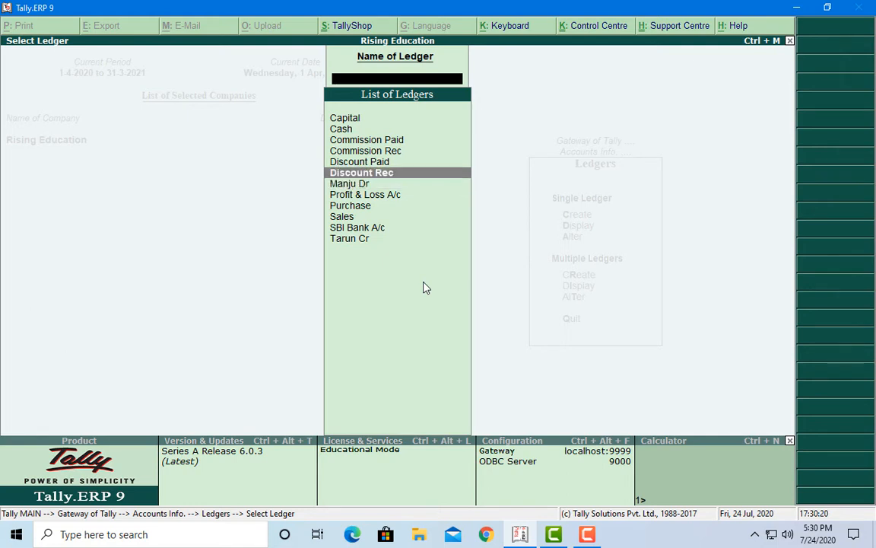
key("Down")
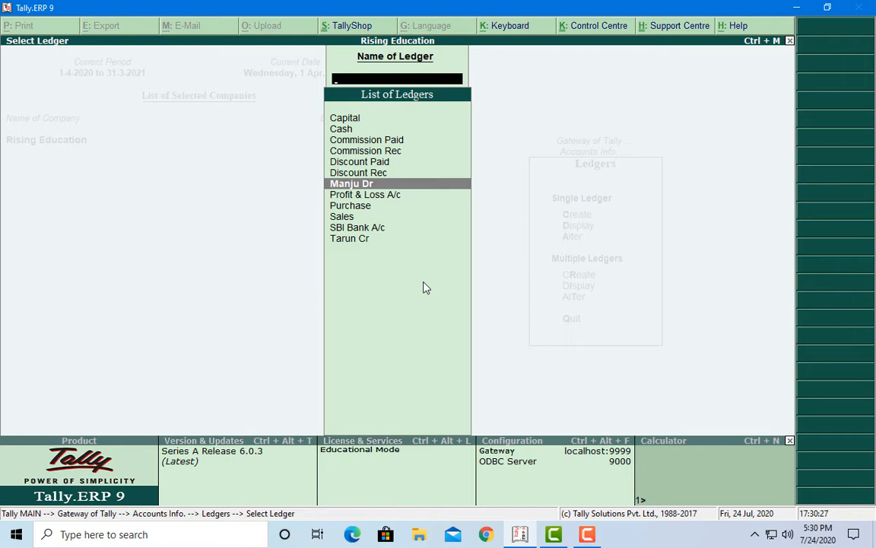
key("Down")
key("Up")
key("Return")
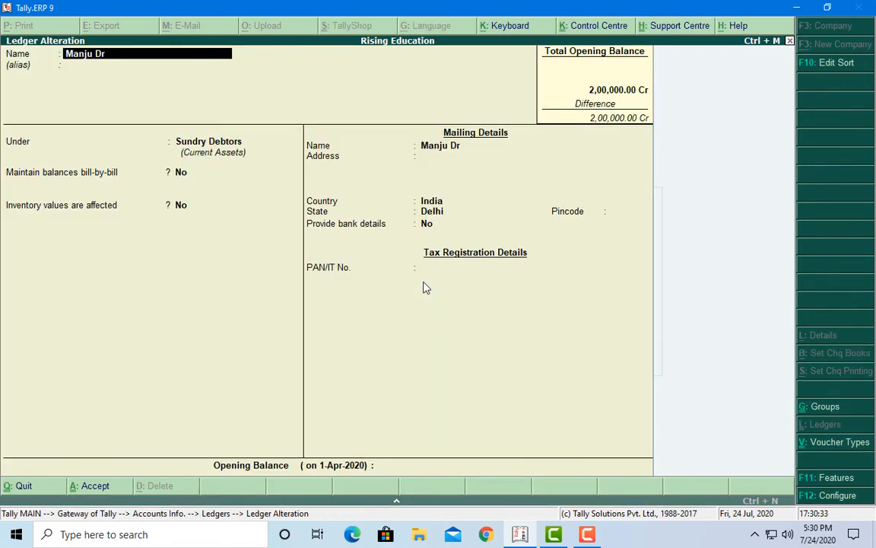
- Set Maintain balances bill-by-bill to Yes for the Sundry Debtors party ledger, keep its other details, and save it
key("Return")
key("Return")
key("Return")
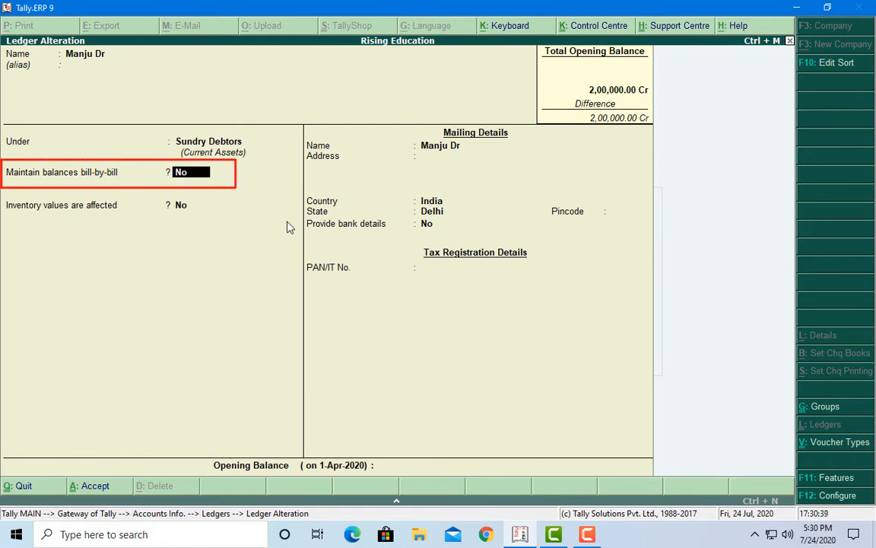
type("y")
key("Return")
key("Return")
key("Return")
key("Return")
key("Return")
key("Return")
key("Return")
key("Return")
key("Return")
key("Return")
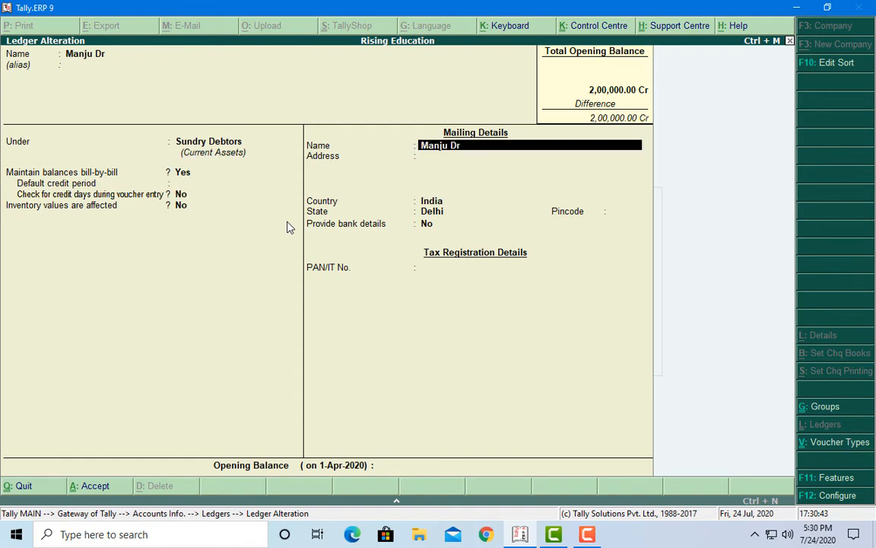
key("Return")
key("Return")
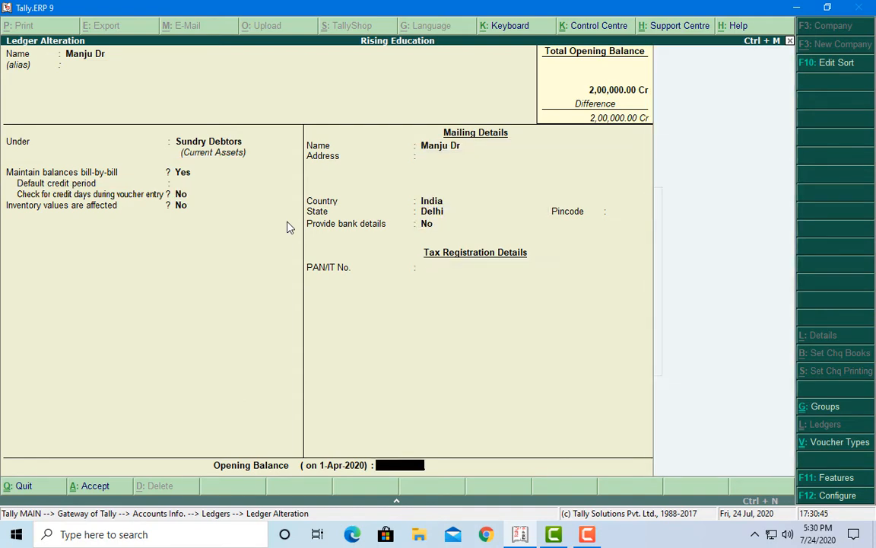
key("Return")
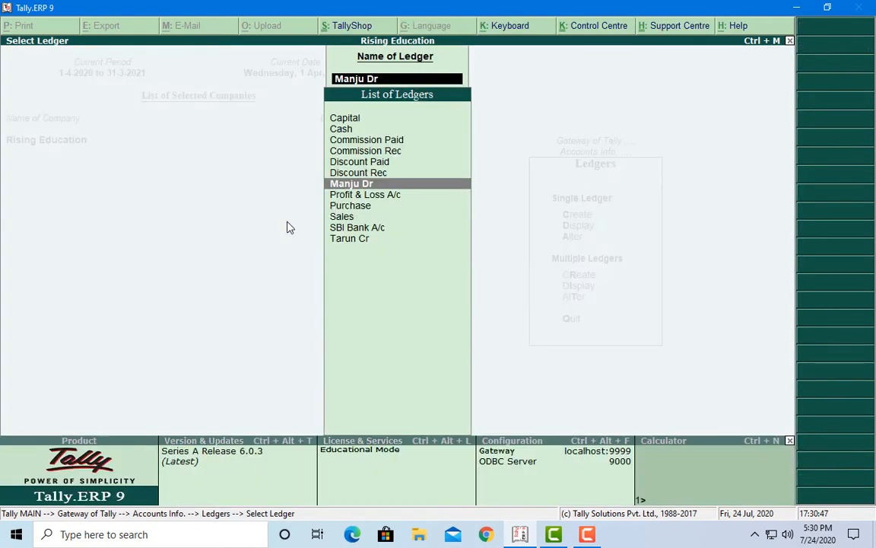
- Open the supplier ledger whose name ends in "Cr" for alteration
key("Down")
key("Down")
key("Down")
key("Down")
key("Down")
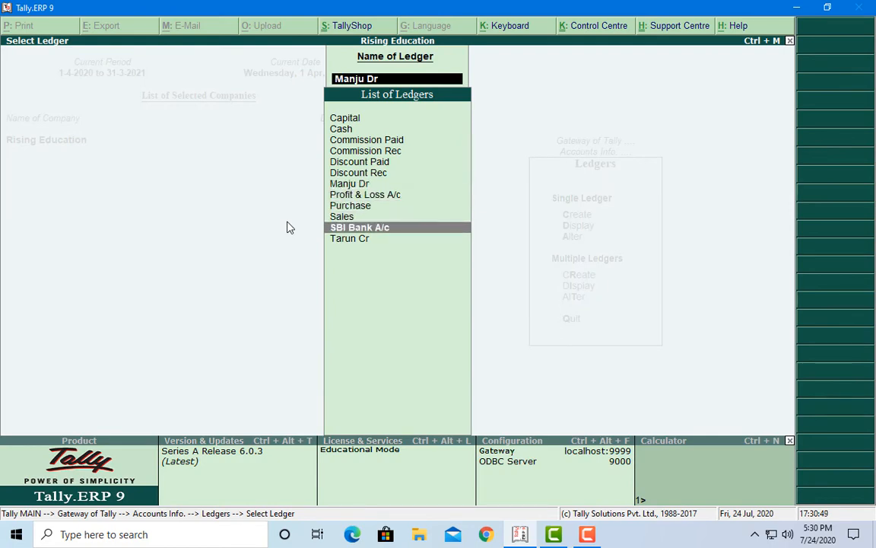
key("Return")
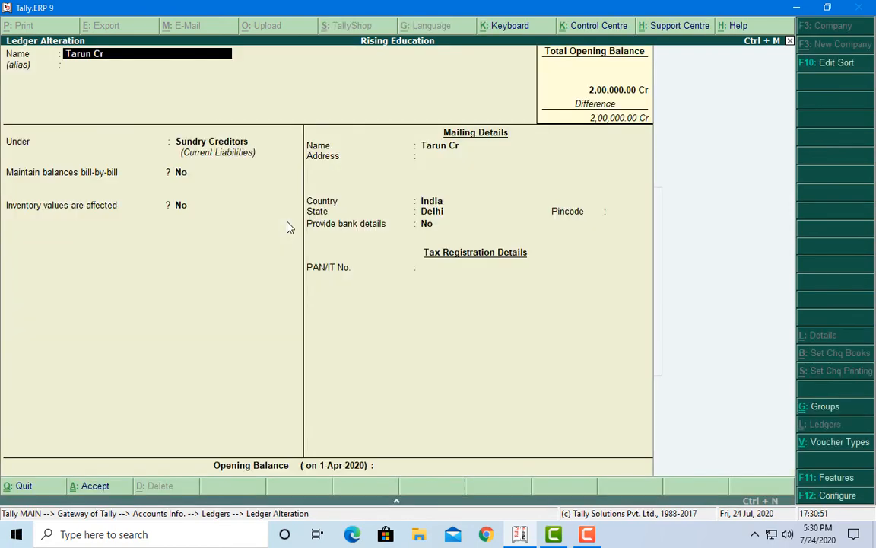
- Set Maintain balances bill-by-bill to Yes for the Sundry Creditors party ledger, keep its other details, and save it
key("Return")
key("Return")
key("Return")
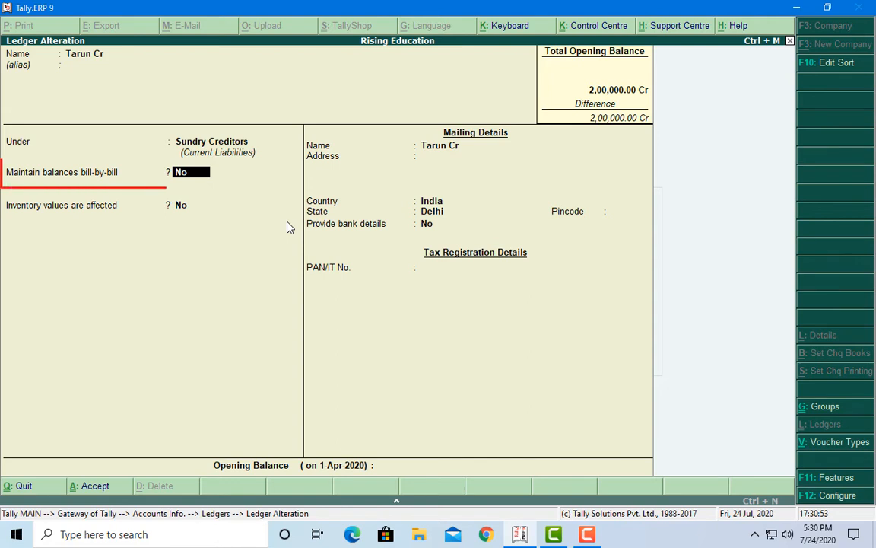
type("y")
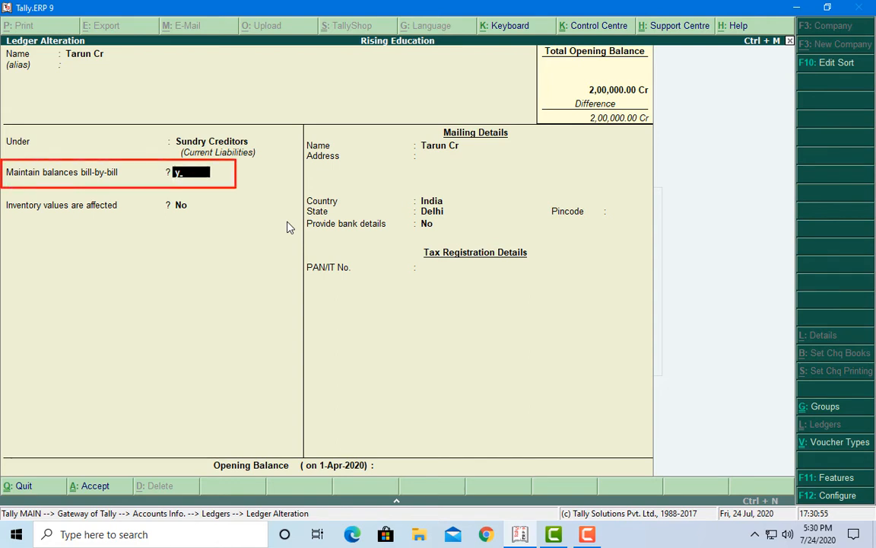
key("Return")
key("Return")
key("Return")
key("Return")
key("Return")
key("Return")
key("Return")
key("Return")
key("Return")
key("Return")
key("Return")
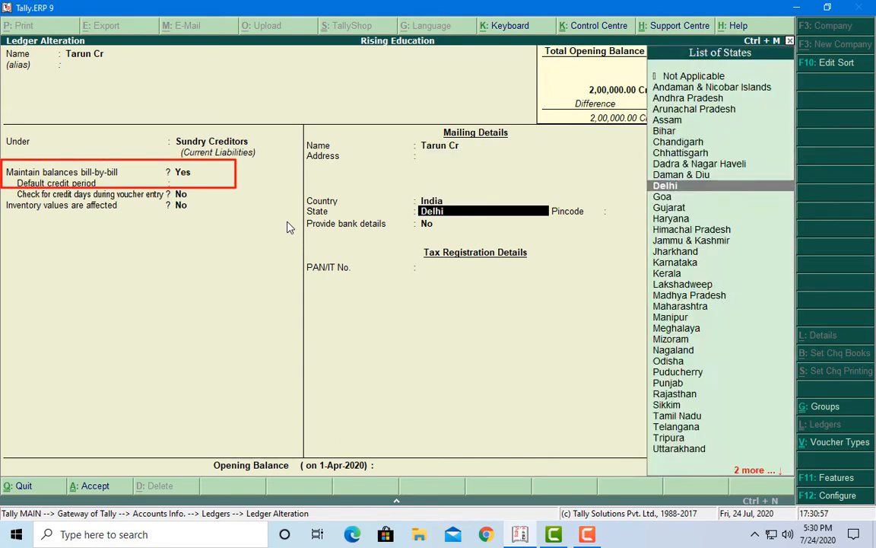
key("Return")
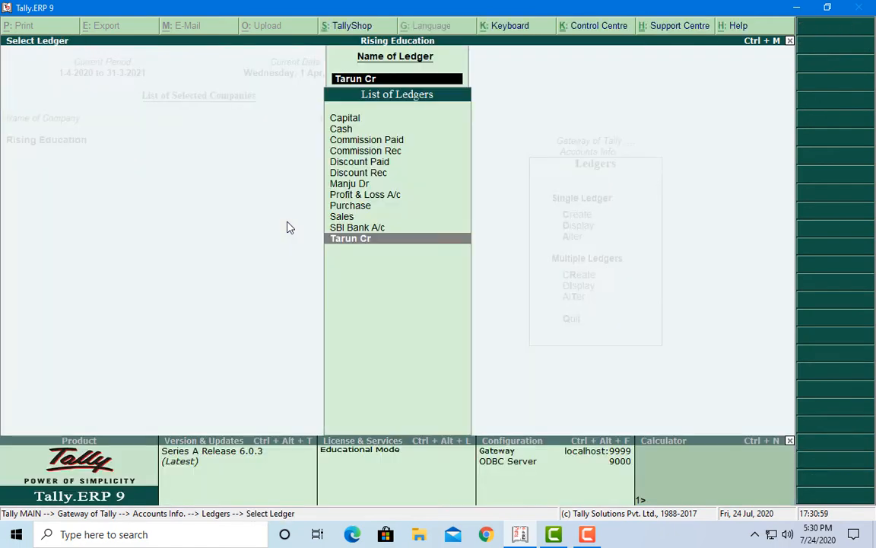
- Leave the ledger masters and start a new purchase accounting voucher in As Voucher mode
key("Escape")
key("Escape")
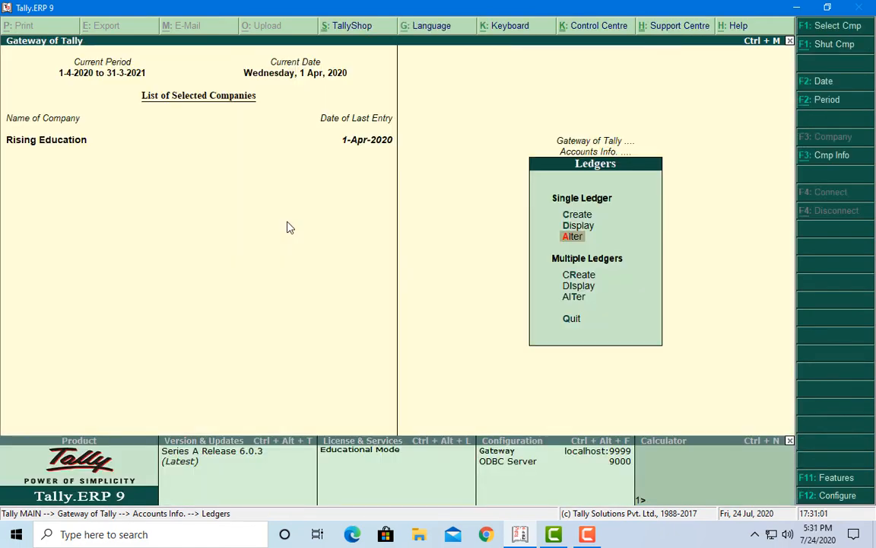
key("Escape")
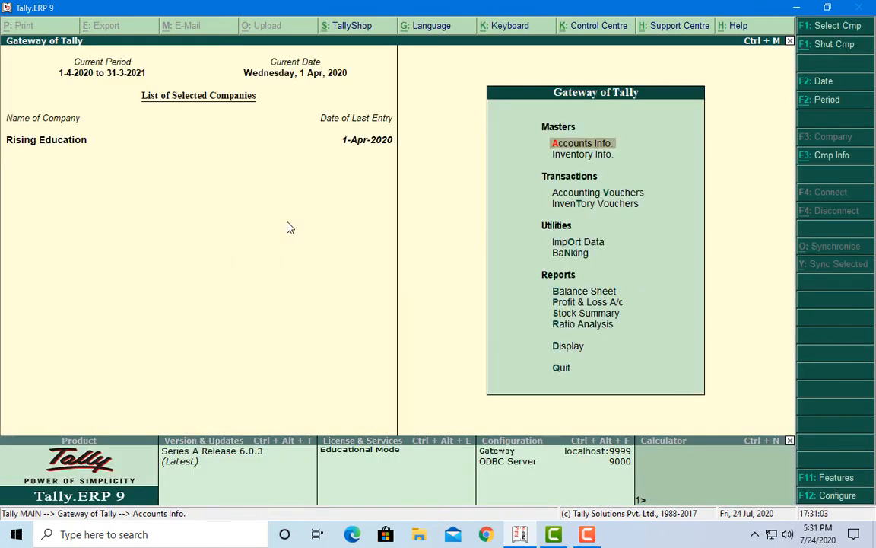
key("Escape")
key("Down")
key("Down")
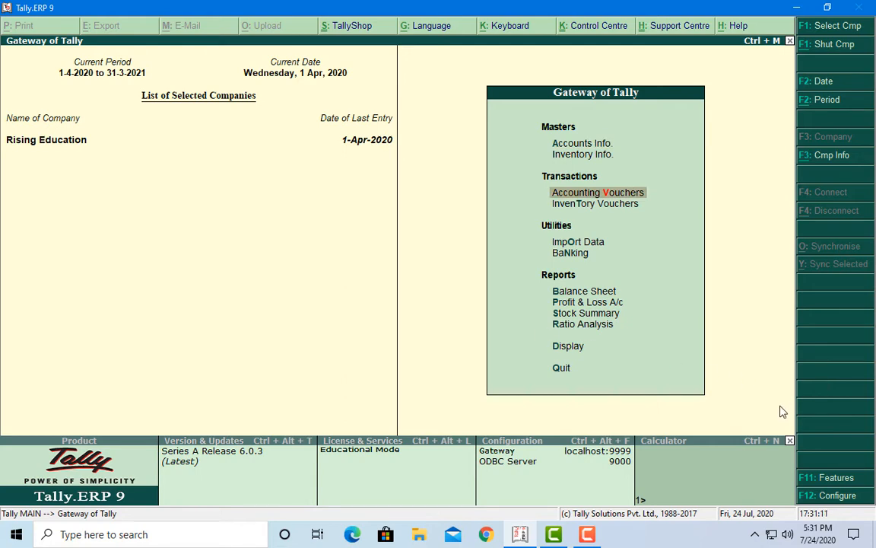
key("Return")
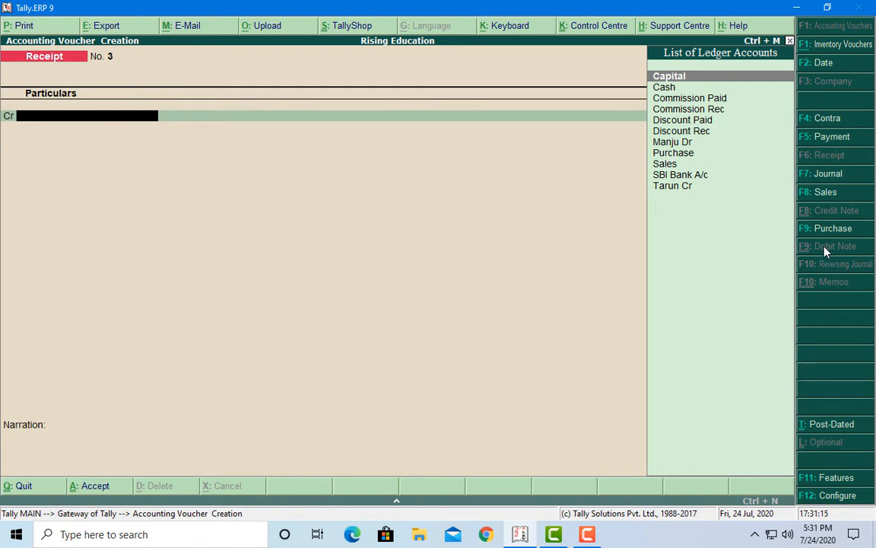
left_click(833, 229)
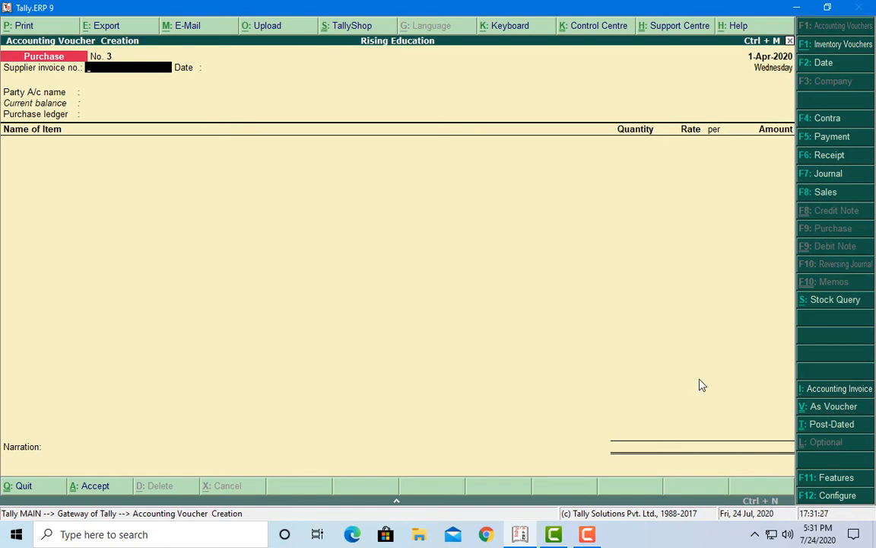
key("ctrl+v")
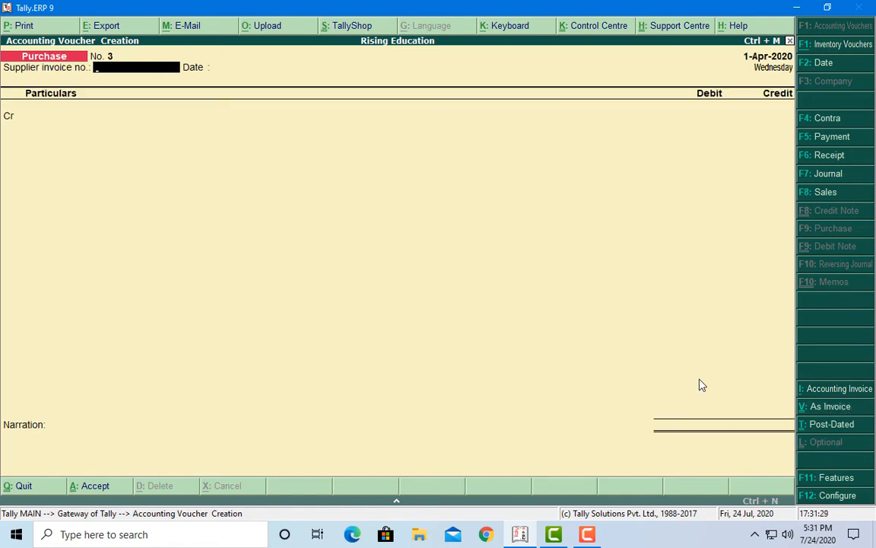
- Leave the supplier invoice number and date blank, credit the supplier ledger ending in "Cr", and accept its supplier details
key("Return")
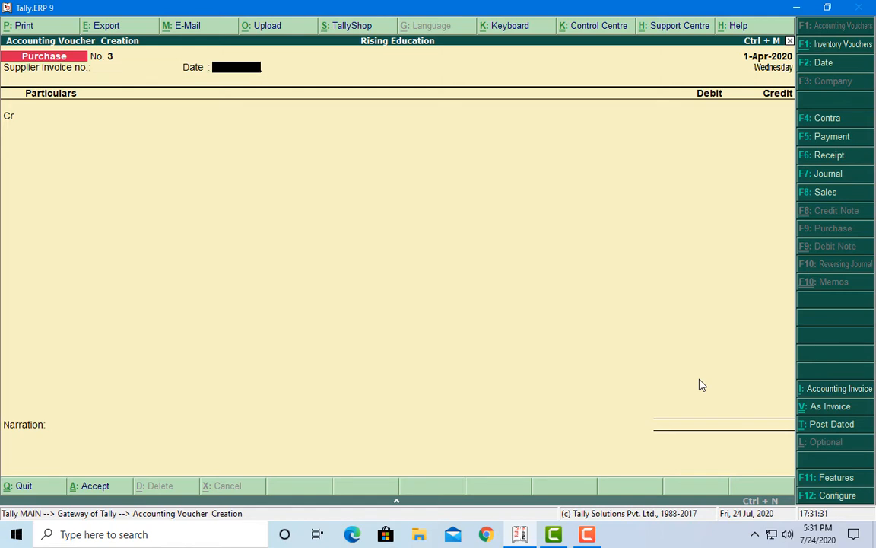
key("Return")
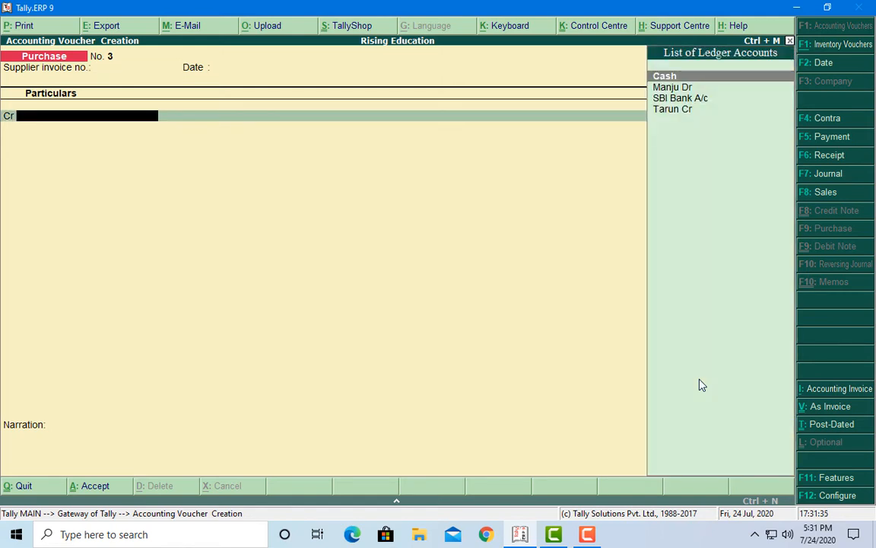
key("Down")
key("Down")
key("Down")
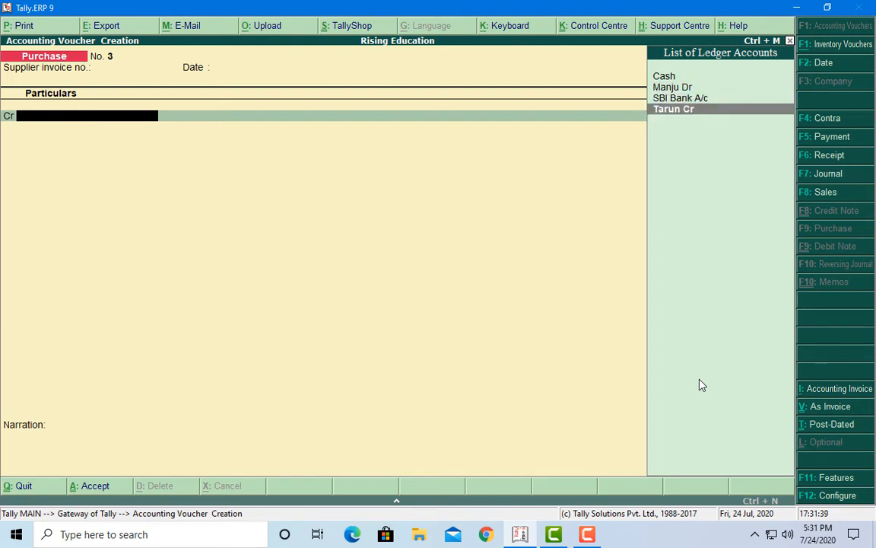
key("Return")
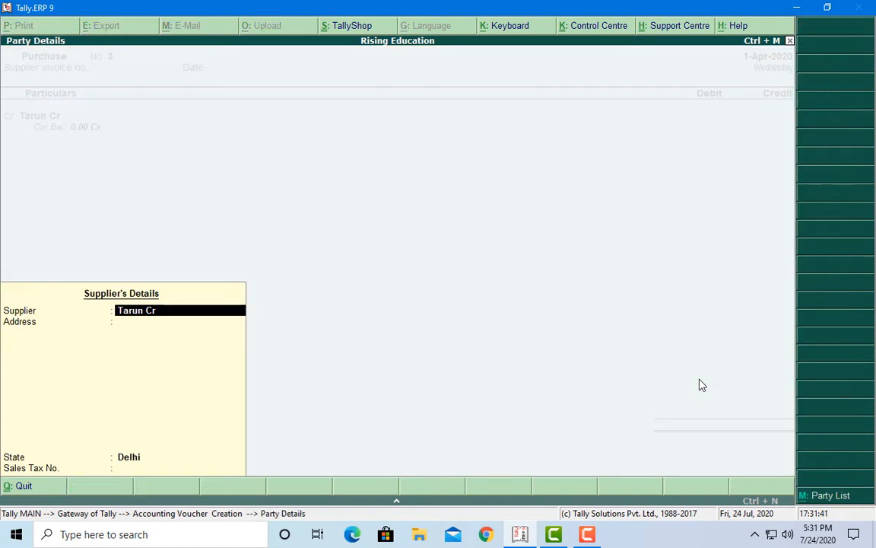
key("Return")
key("Return")
key("Return")
key("Return")
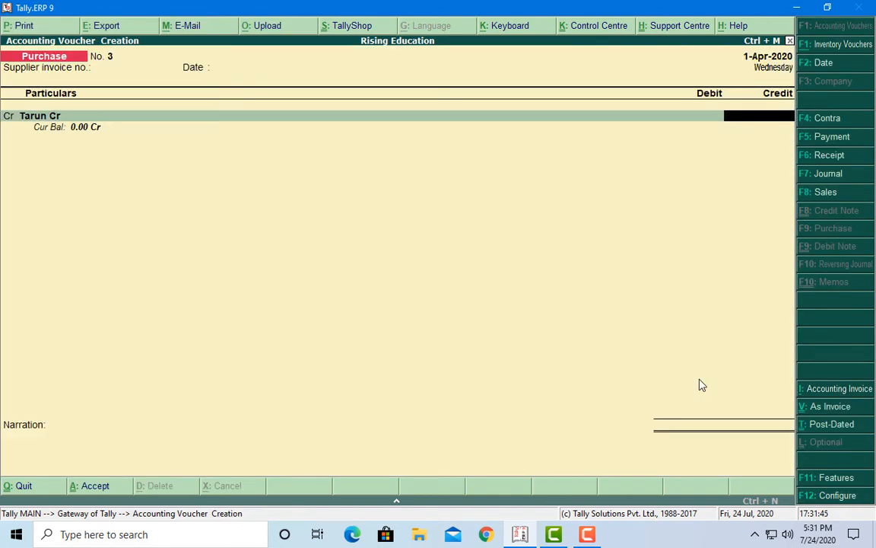
- Enter a credit amount of 5000 for the supplier in the purchase voucher
type("2")
key("BackSpace")
type("5000")
key("Return")
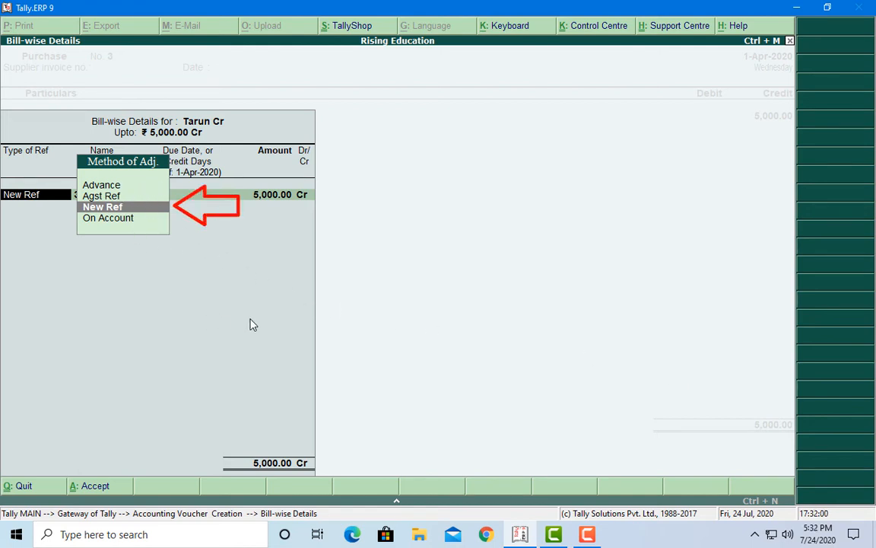
- Examine the bill-wise adjustment methods Advance, Agst Ref, New Ref and On Account for the supplier's credit entry
key("Up")
key("Down")
key("Up")
key("Up")
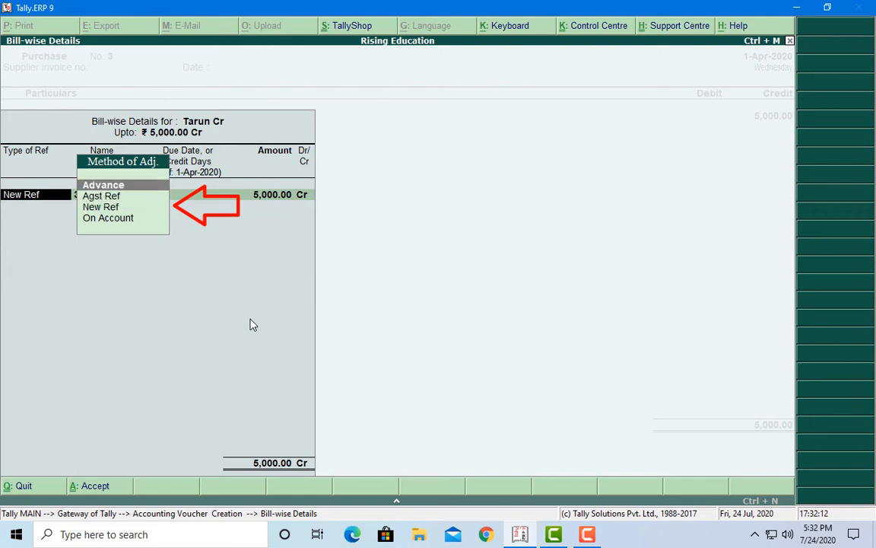
key("Down")
key("Down")
key("Down")
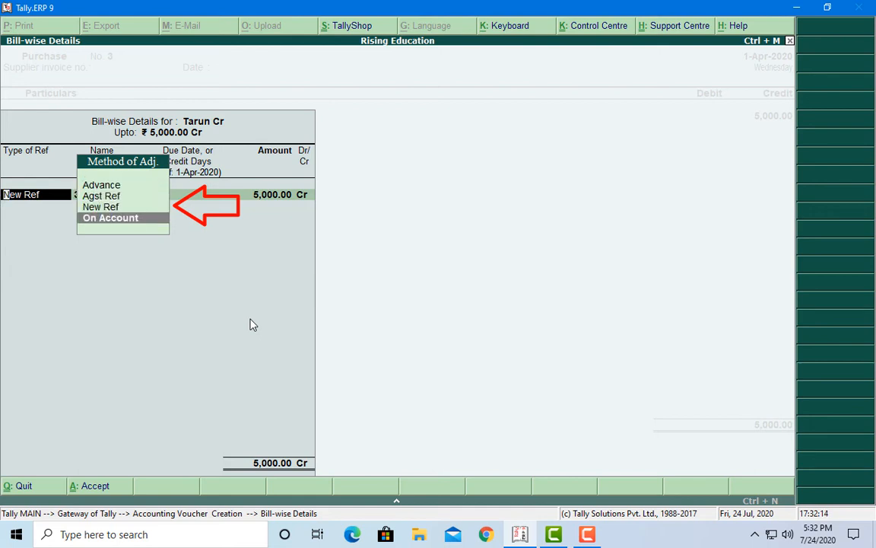
key("Up")
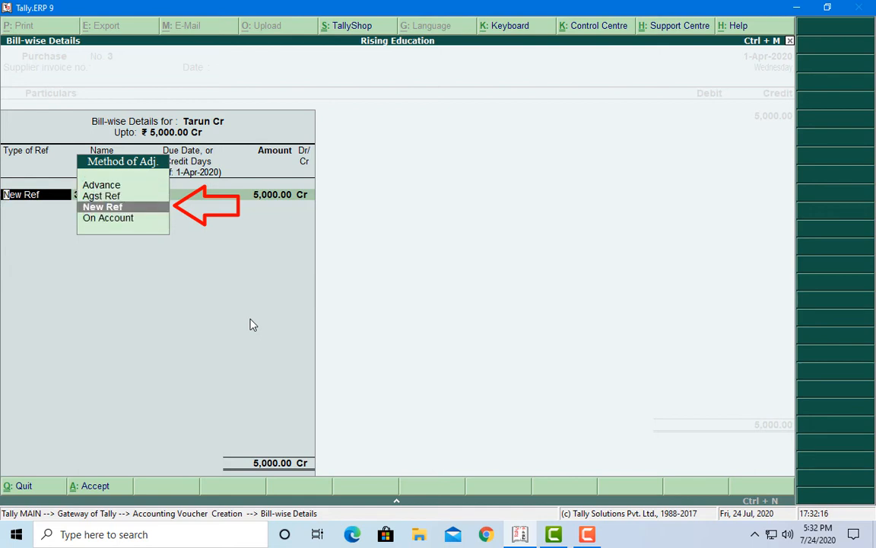
- Record the supplier's credit as a New Ref named Bill-245 in the bill-wise details
key("Up")
key("Down")
key("Return")
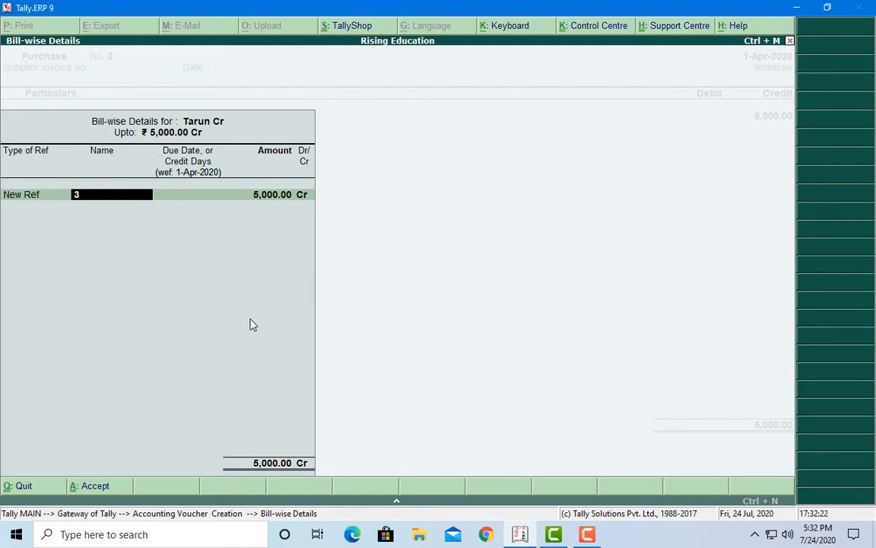
type("Bill-")
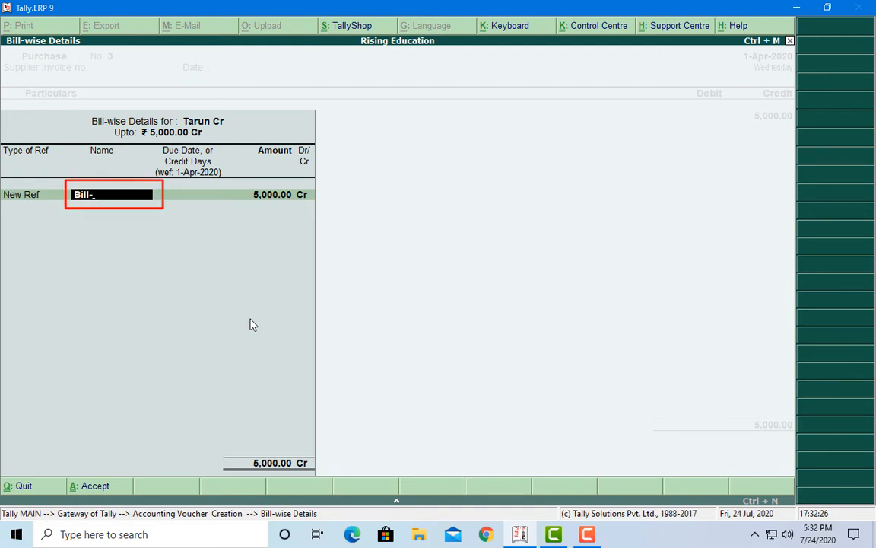
type("245")
key("Return")
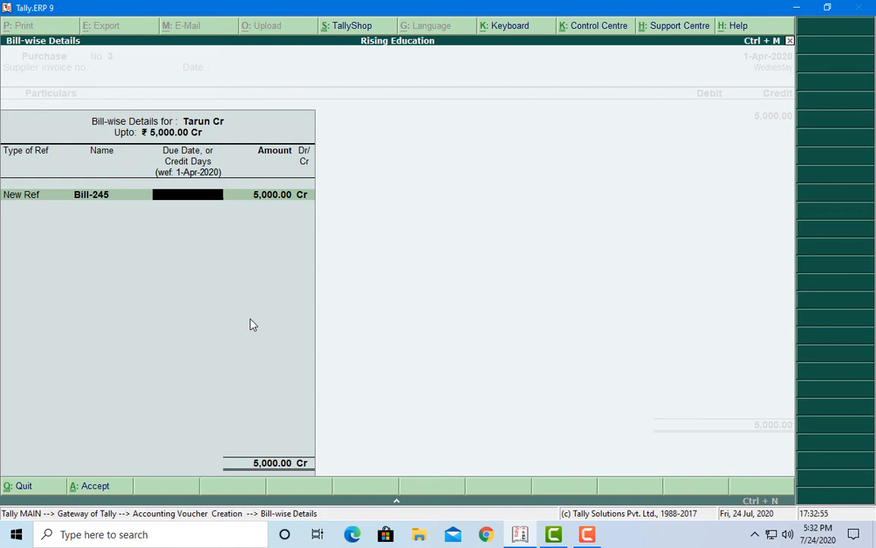
- Leave the due date of Bill-245 blank and accept its amount of 5,000.00 Cr
type("20")
key("BackSpace")
key("BackSpace")
key("Return")
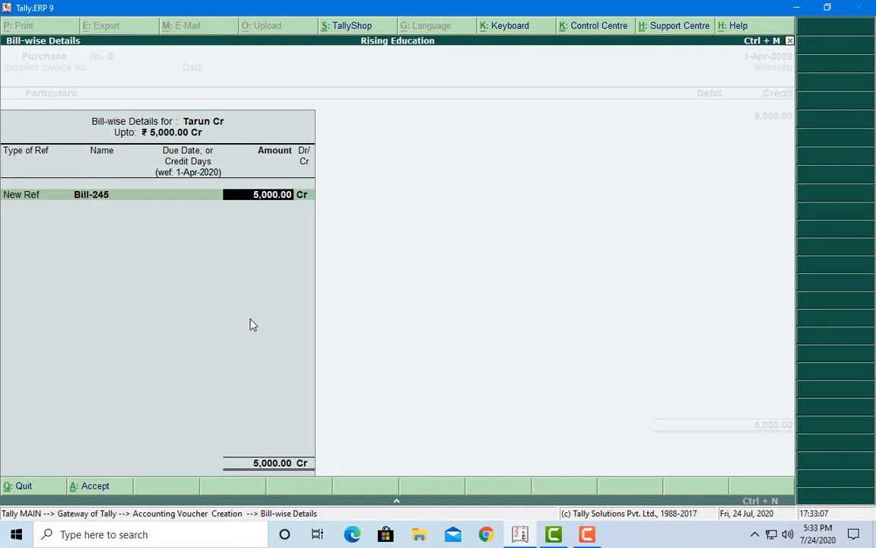
key("Return")
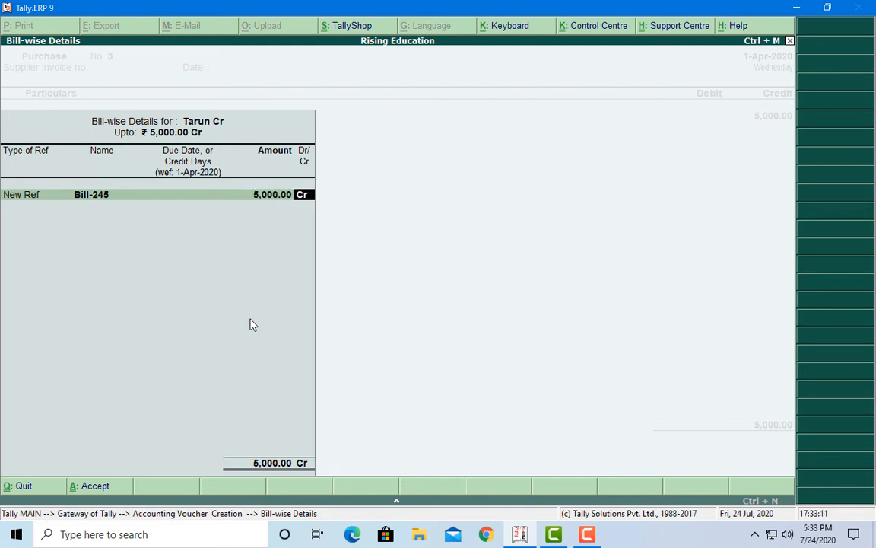
key("Return")
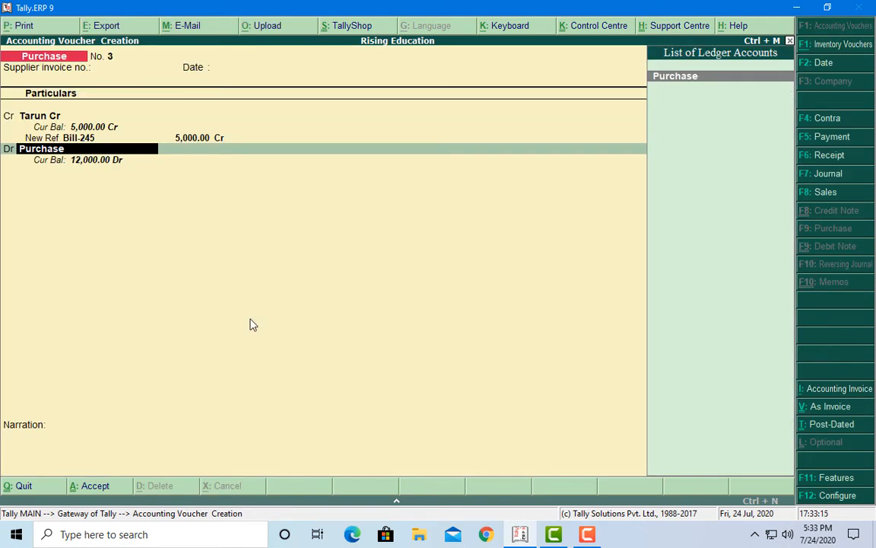
- Debit the Purchase ledger with 5,000.00, leave the narration blank, and save the purchase voucher
key("Return")
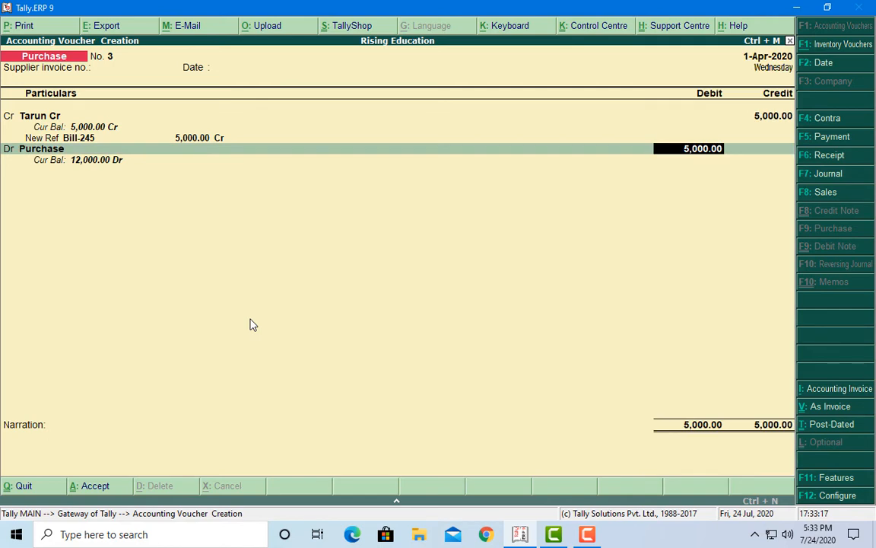
key("Return")
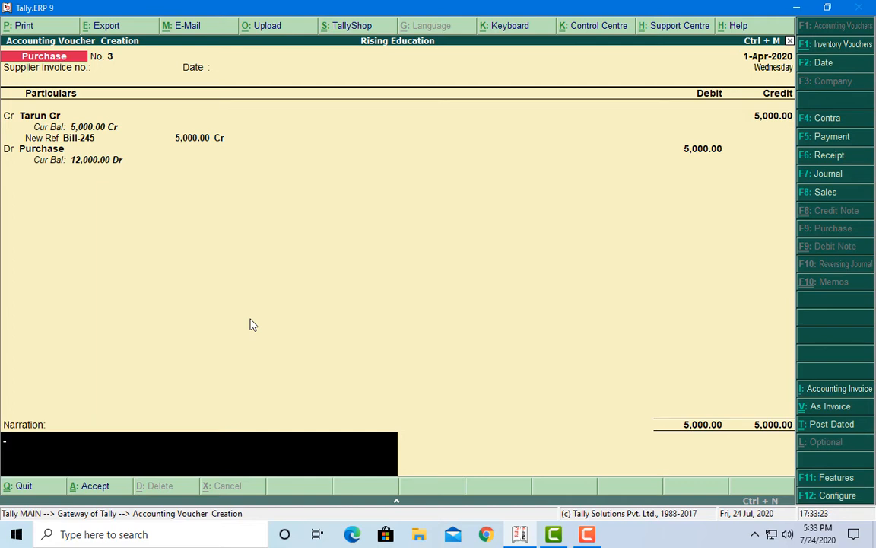
key("Return")
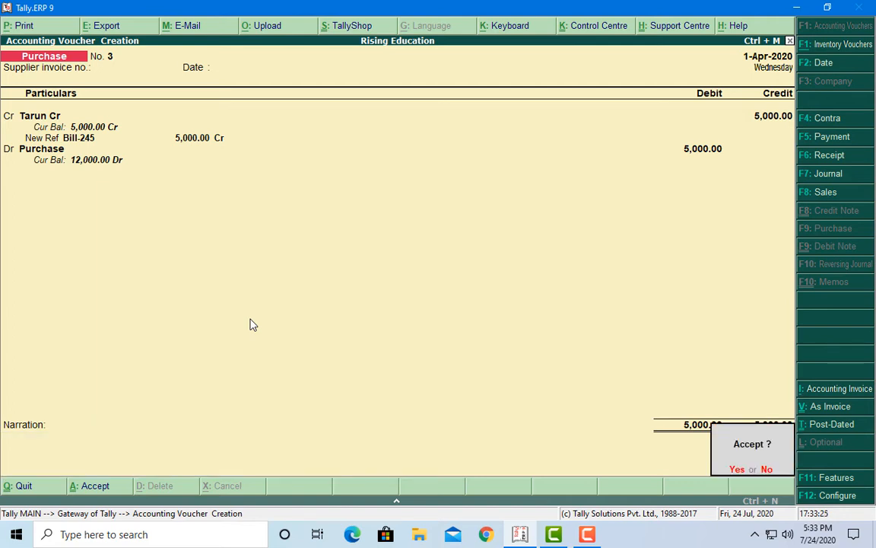
key("Return")
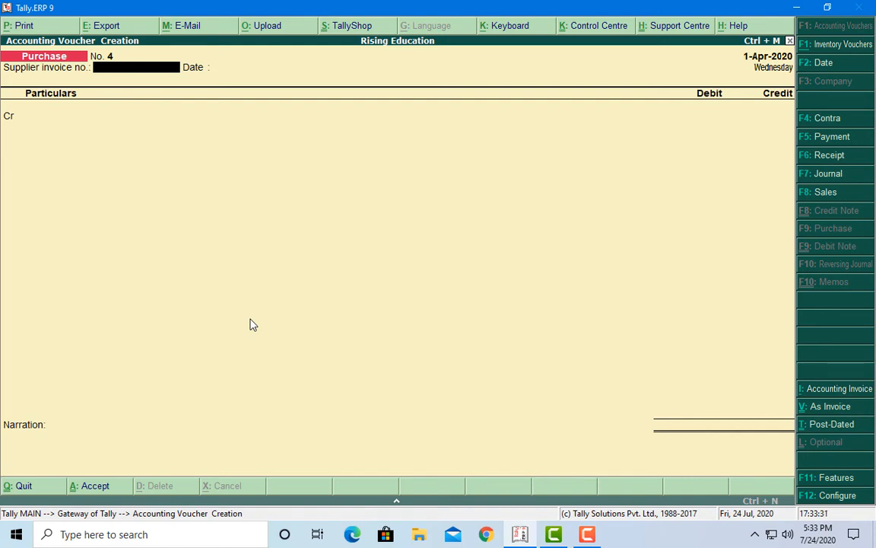
- Quit voucher creation and open the Balance Sheet report
key("Escape")
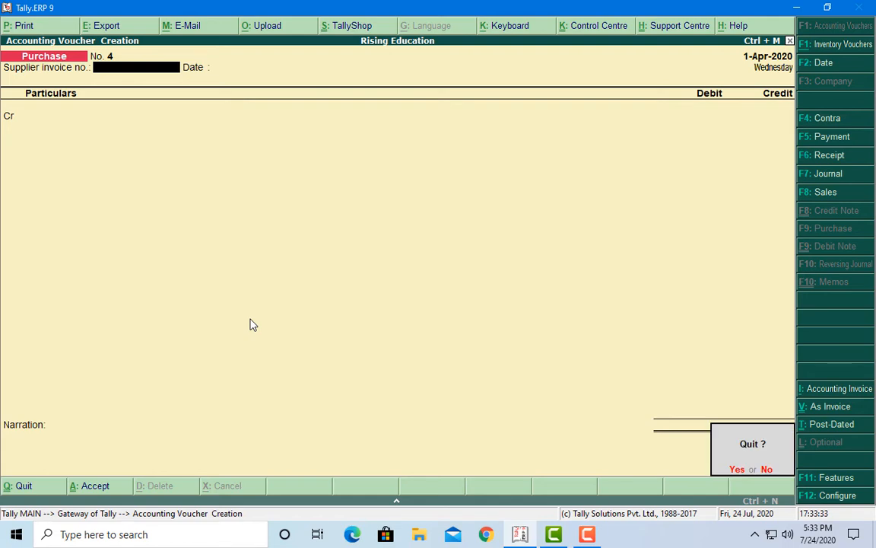
key("Return")
key("Down")
key("Down")
key("Down")
key("Down")
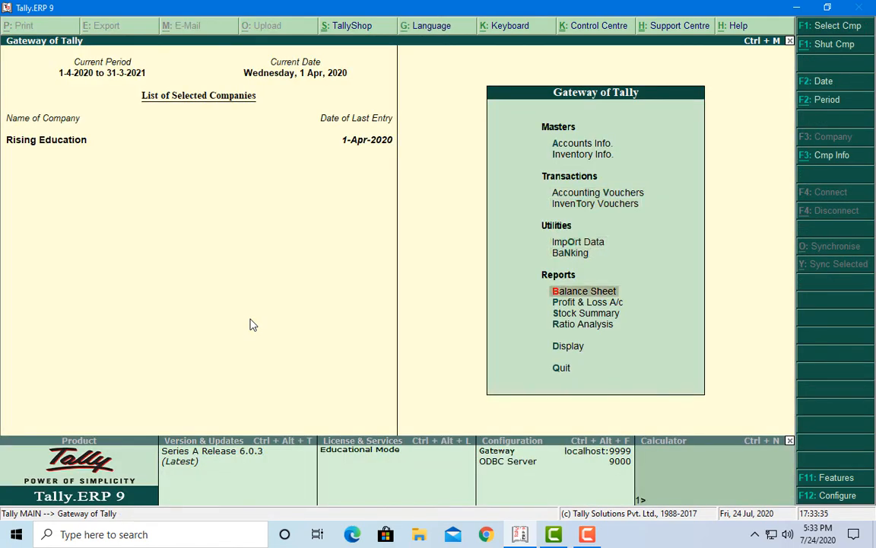
key("Return")
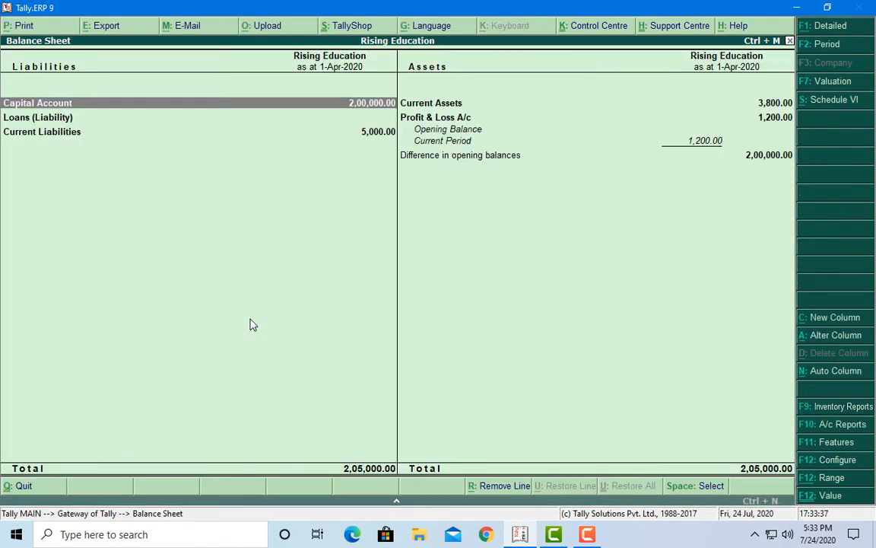
- Show the Balance Sheet in detail, examine Sundry Creditors under Current Liabilities, and close the report
key("alt+F1")
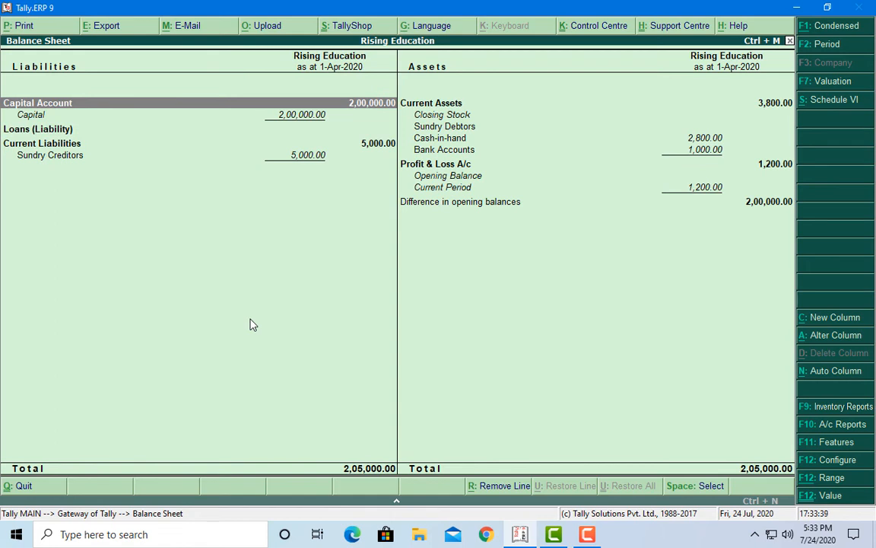
key("Down")
key("Down")
key("Down")
key("Down")
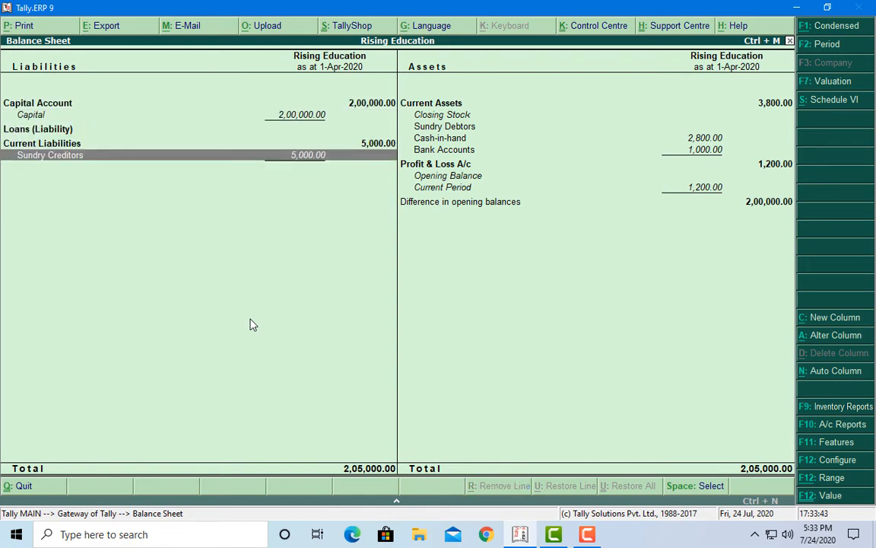
key("Escape")
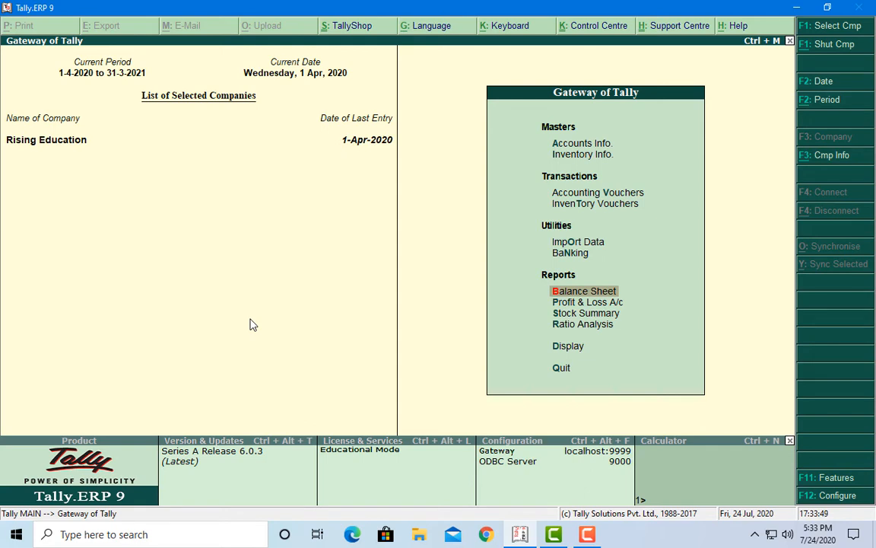
- Go to the Outstandings reports within the Statements of Accounts
key("Down")
key("Down")
key("Down")
key("Down")
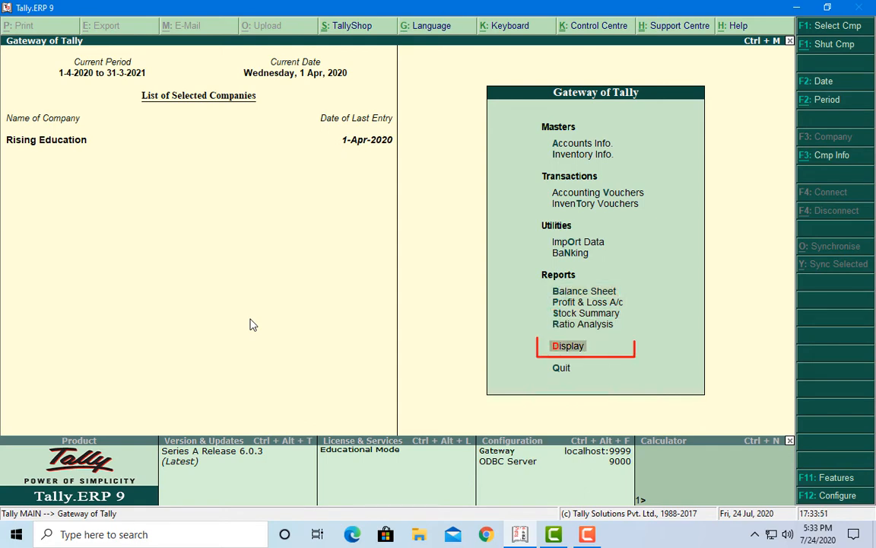
key("Return")
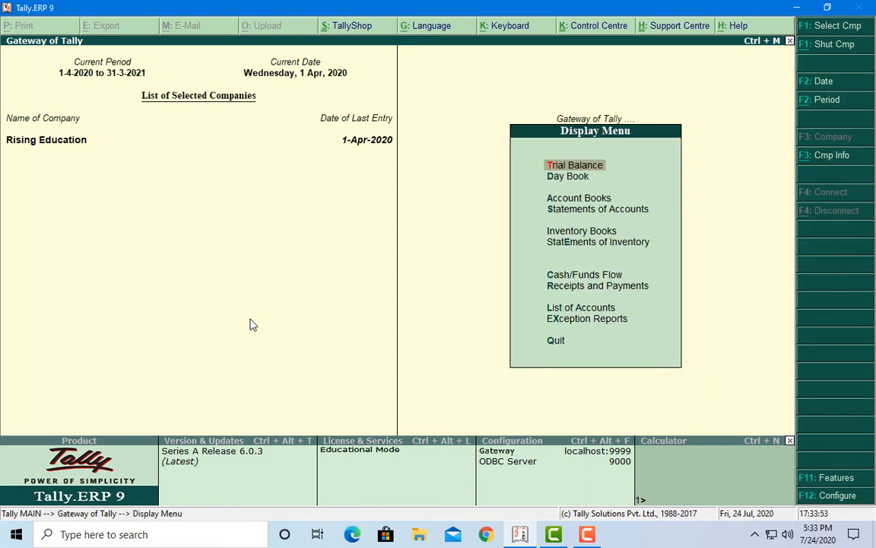
key("Down")
key("Down")
key("Down")
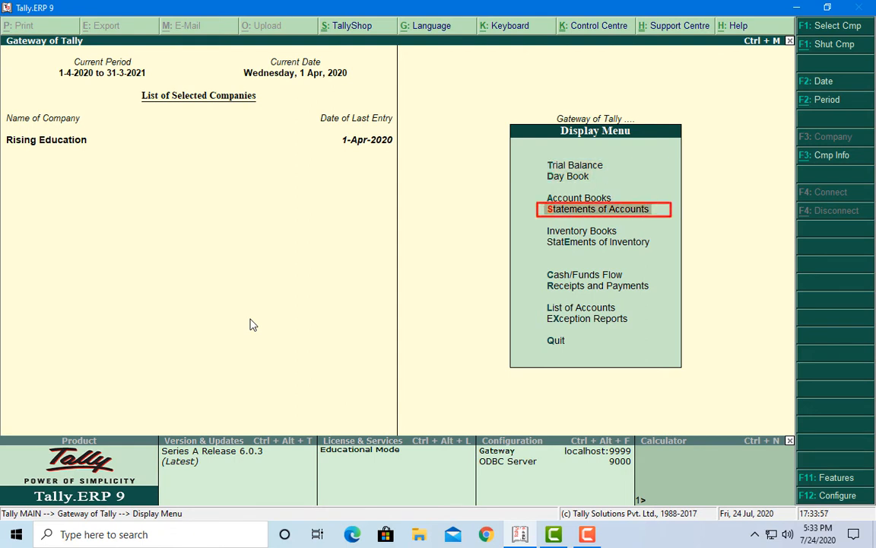
key("Return")
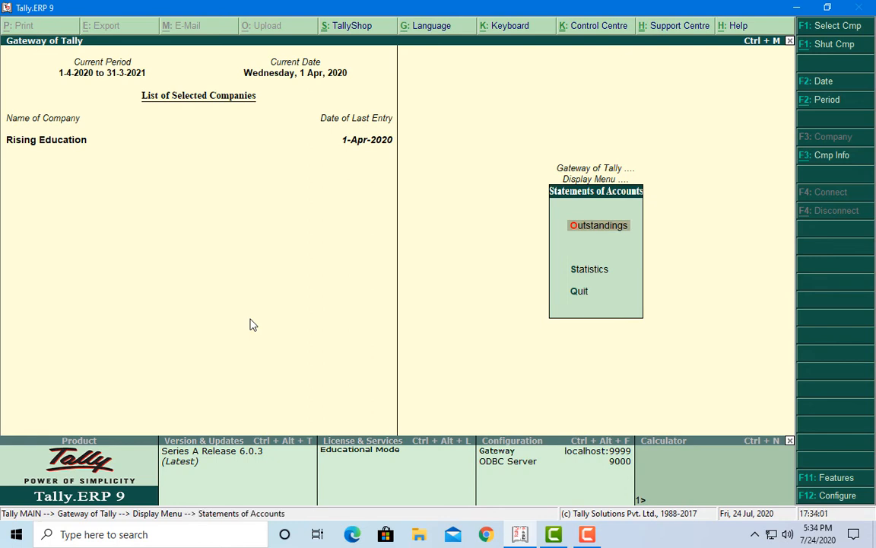
key("Return")
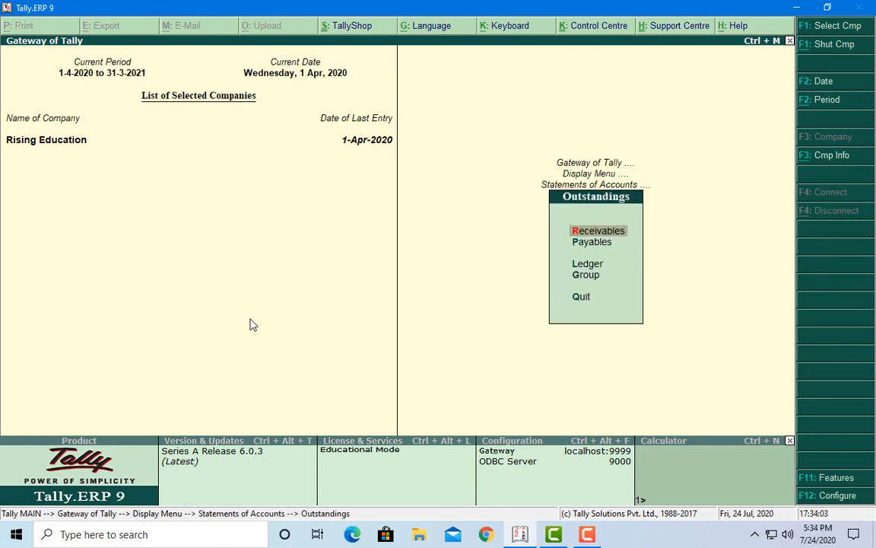
- View the Payables report in detail to examine the pending supplier bill, and return to the Gateway of Tally
key("Down")
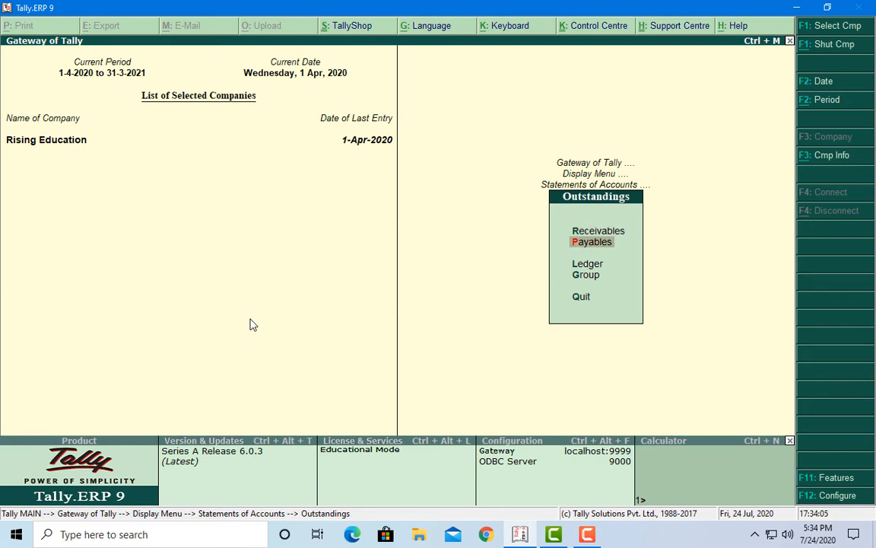
key("Up")
key("Down")
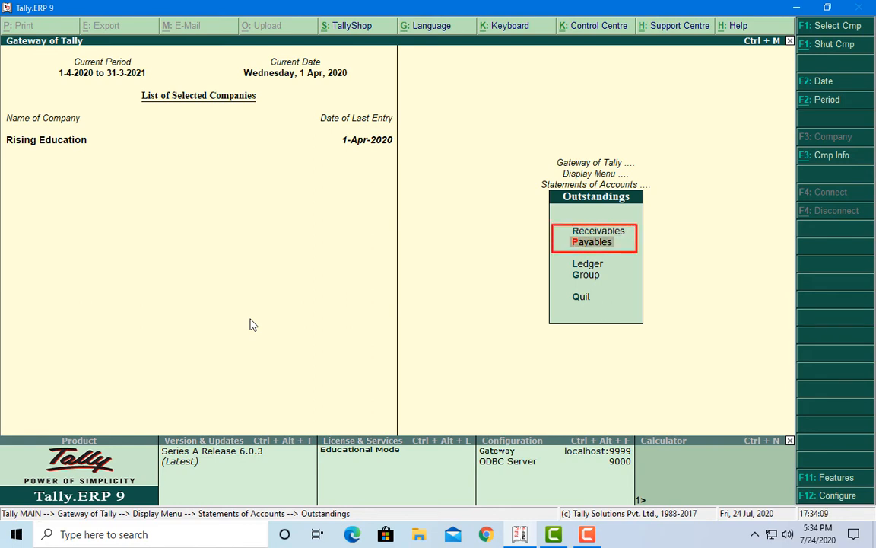
key("Return")
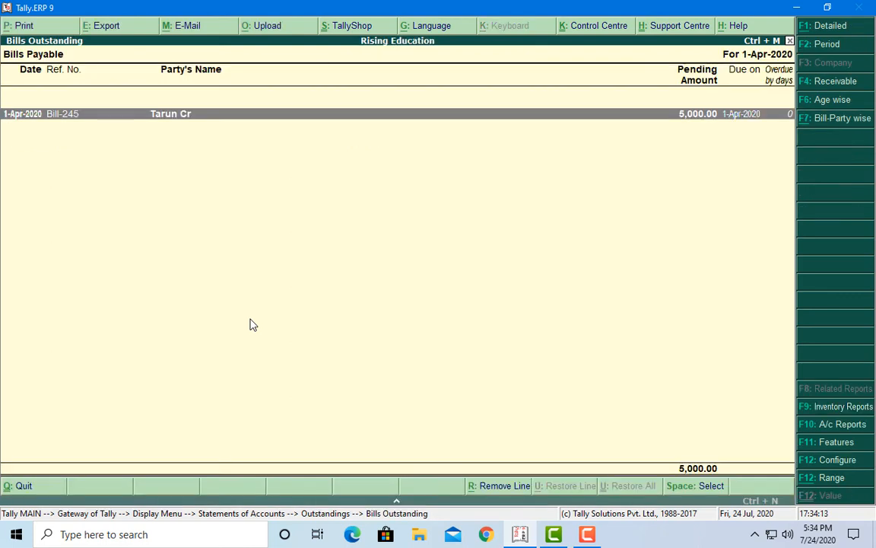
key("alt+F1")
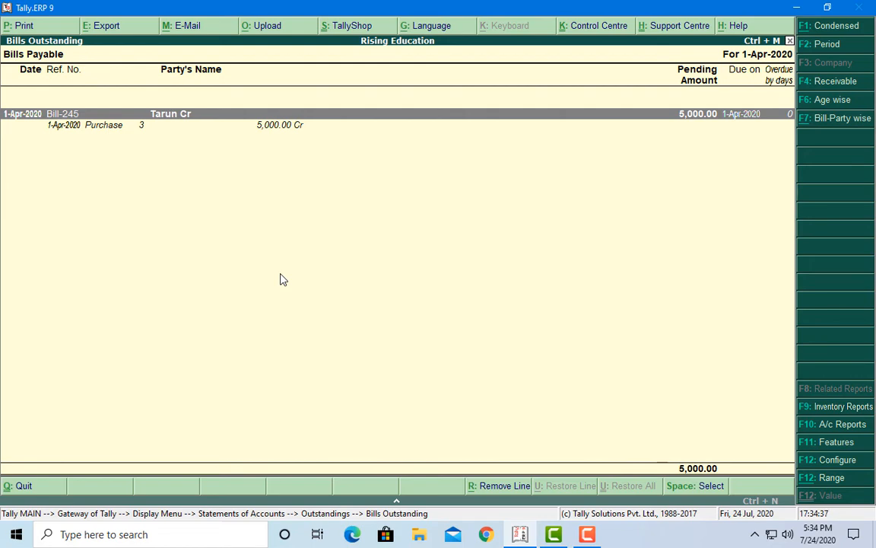
key("Escape")
key("Escape")
key("Escape")
key("Escape")
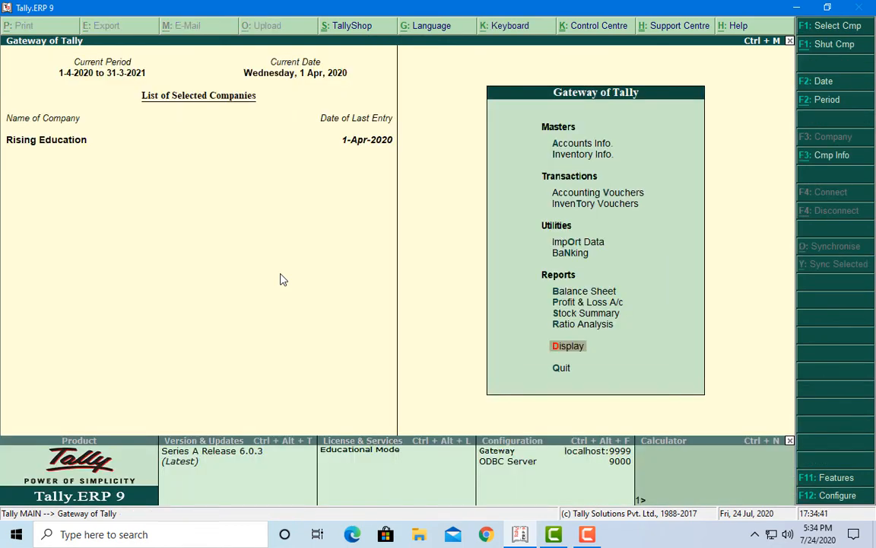
- Start a new sales accounting voucher in As Voucher mode and leave its reference number blank
key("Up")
key("Up")
key("Up")
key("Up")
key("Up")
key("Up")
key("Up")
key("Up")
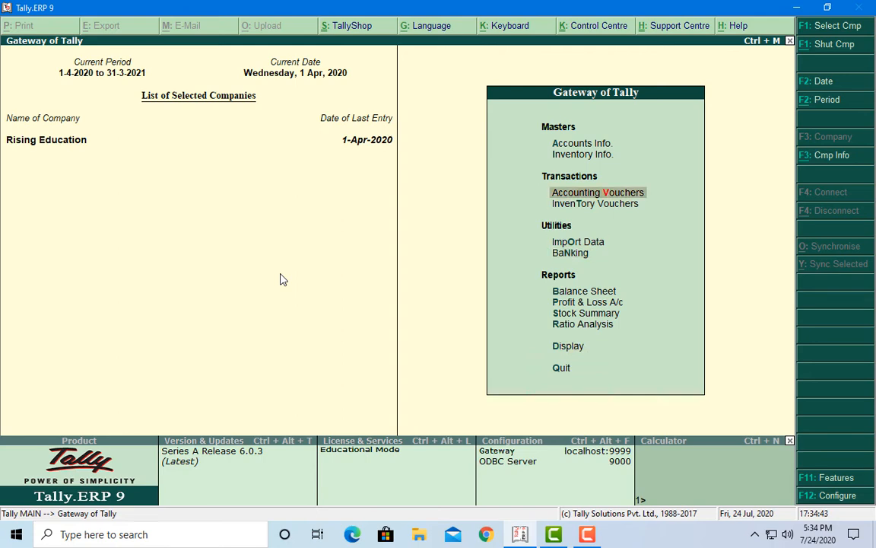
key("Return")
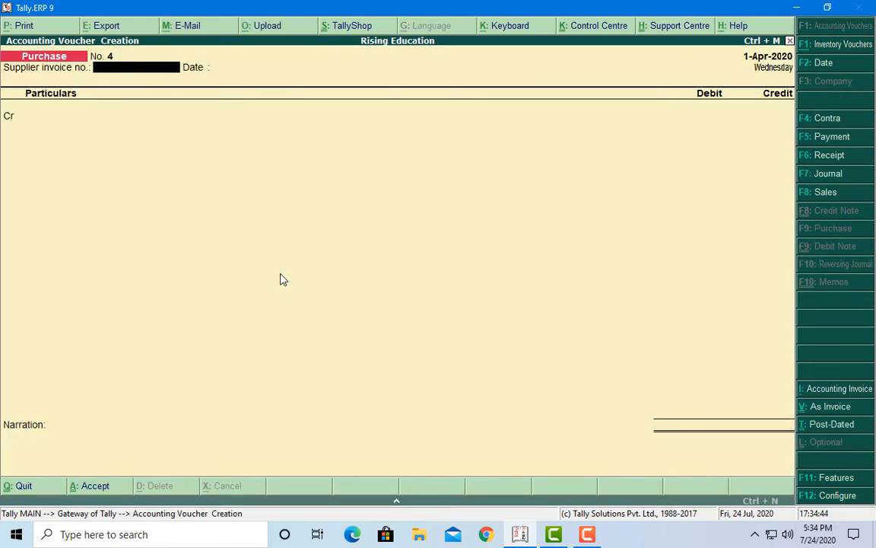
key("F8")
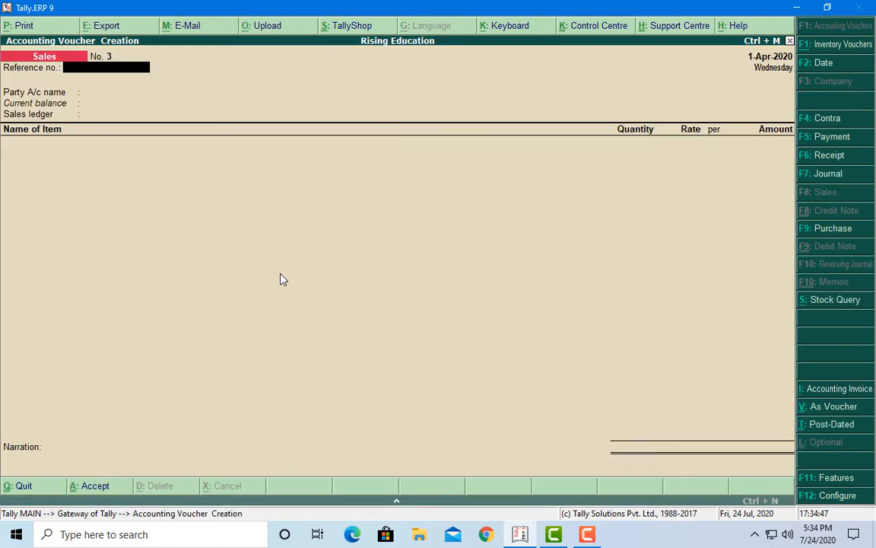
key("ctrl+v")
key("Return")
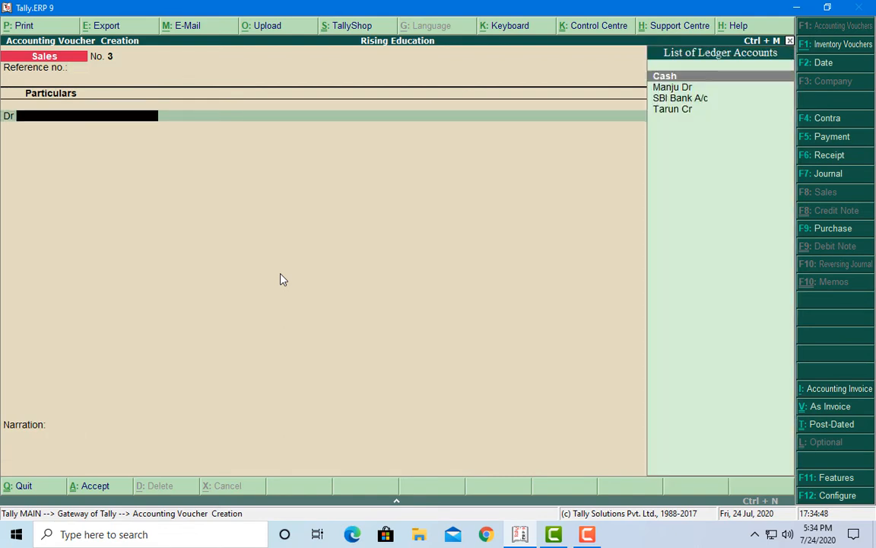
- Debit the customer ledger ending in "Dr" with 7000, accepting its party details unchanged
key("Down")
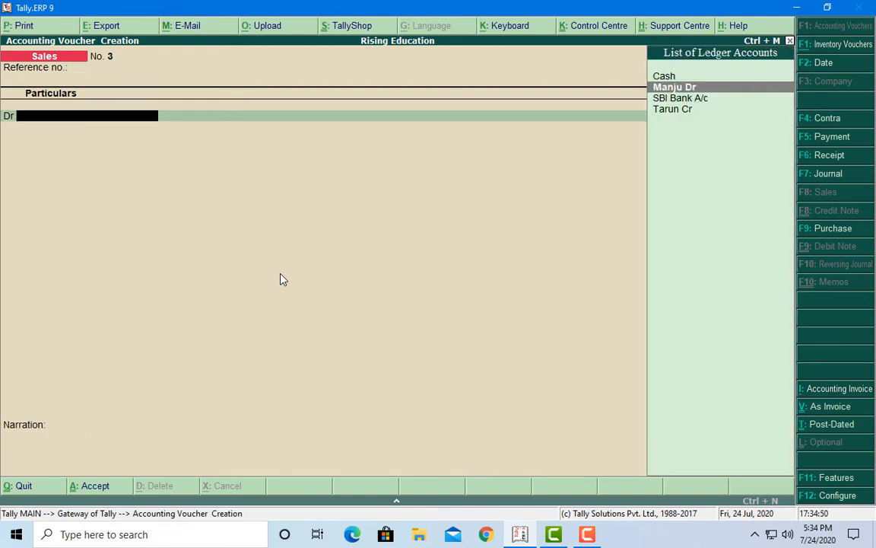
key("Return")
key("Return")
key("Return")
key("Return")
key("Return")
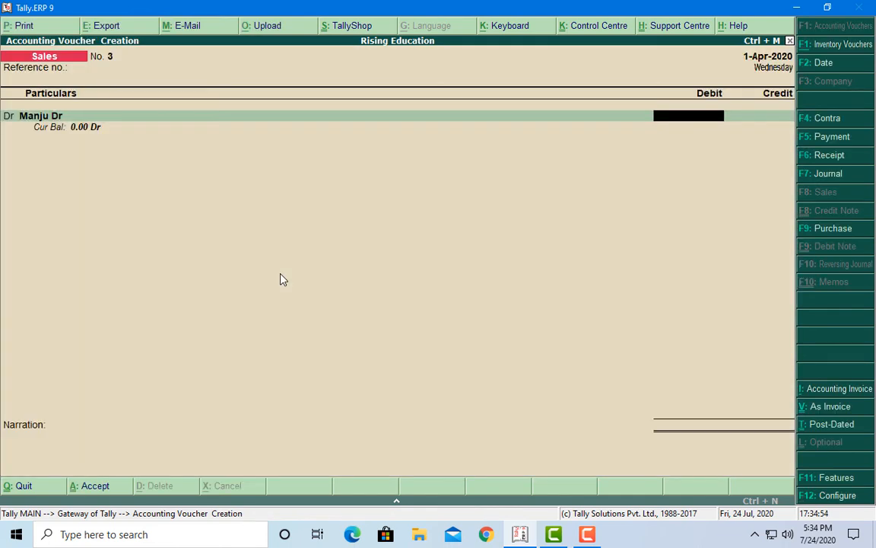
type("7000")
key("Return")
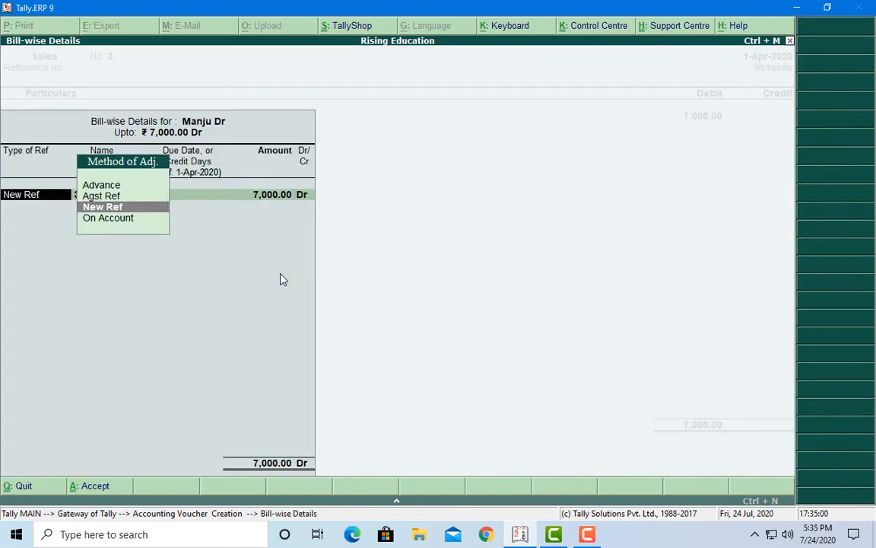
- Record the customer's debit as a New Ref named Bill-987 in the bill-wise details
key("Return")
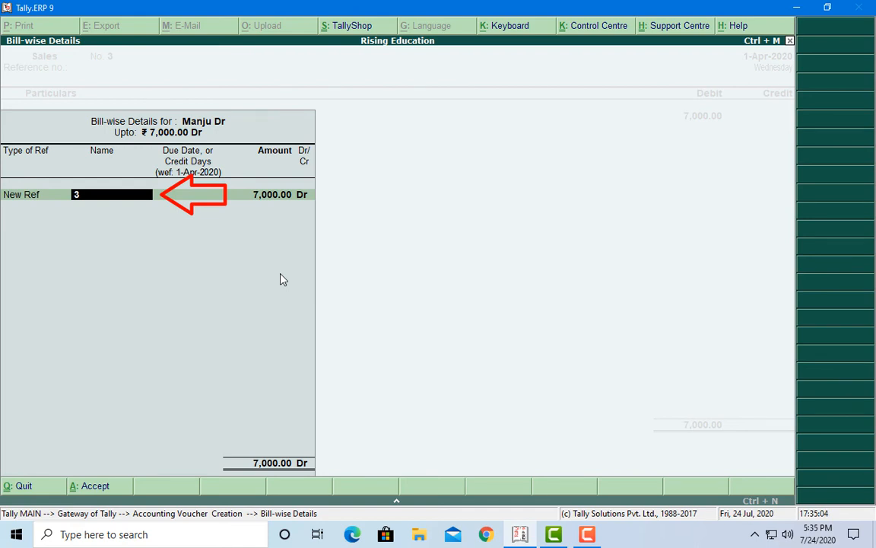
type("Bill-987")
key("Return")
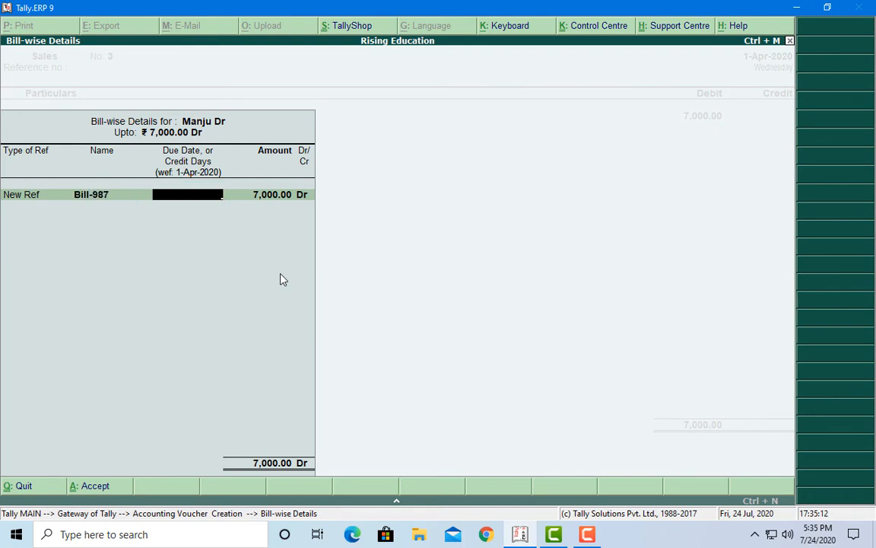
- Accept the Bill-987 allocation without credit days, credit Sales with 7,000, save the sales voucher, and return to the Gateway of Tally
key("Return")
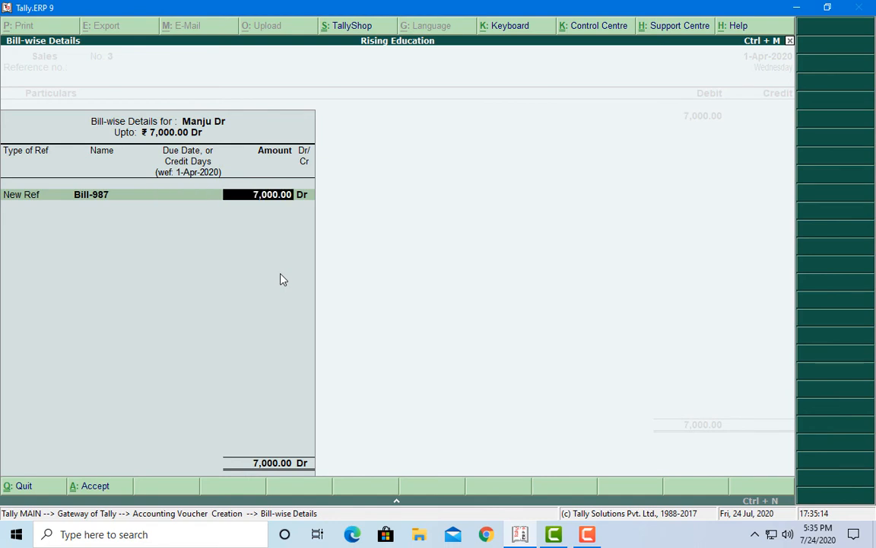
key("Return")
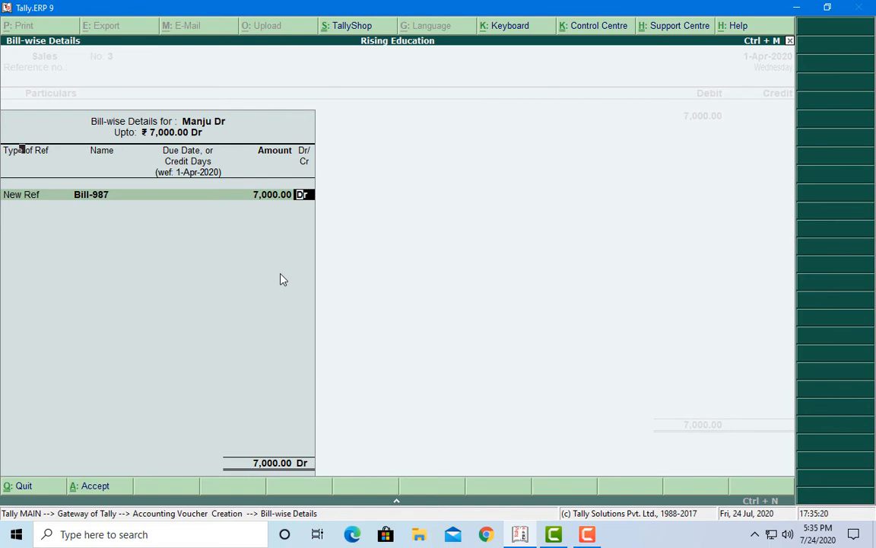
key("Return")
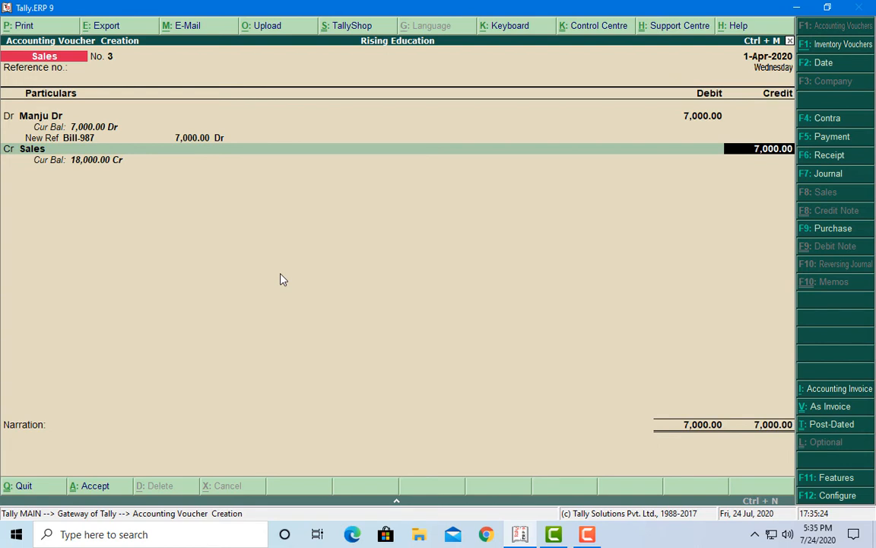
key("Return")
key("Return")
key("Return")
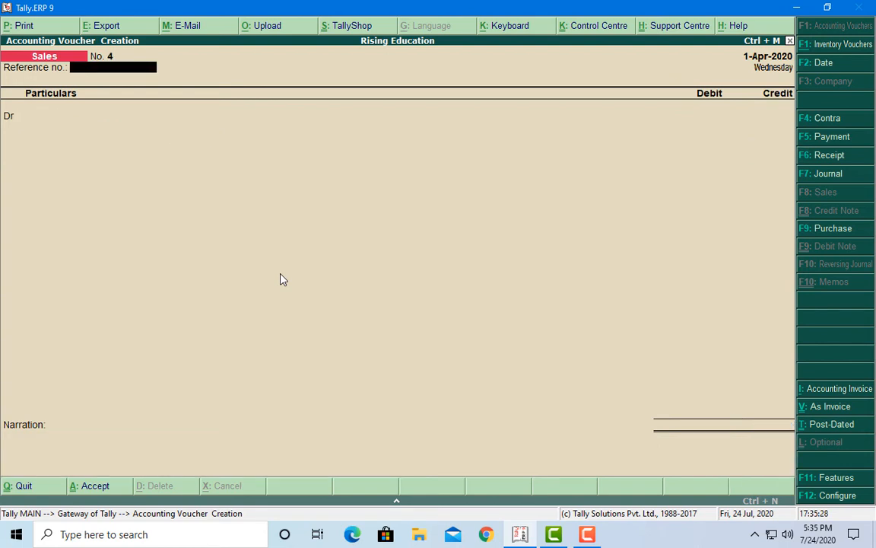
key("Escape")
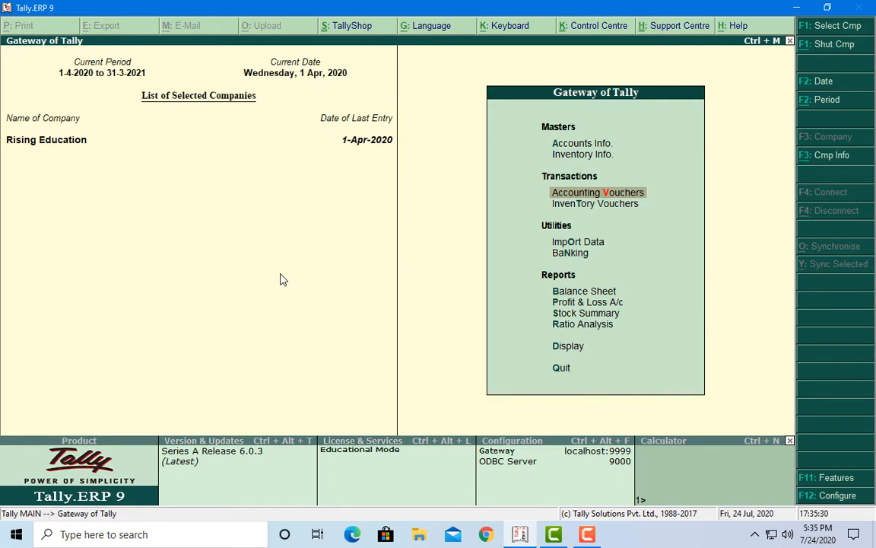
- Open the Receivables outstanding report and show it in detailed view
key("Down")
key("Down")
key("Down")
key("Down")
key("Down")
key("Down")
key("Down")
key("Down")
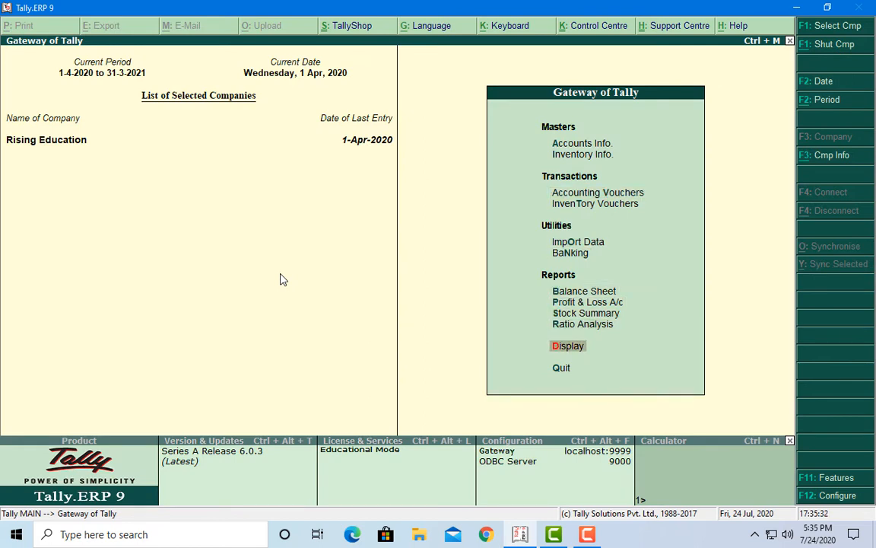
key("Return")
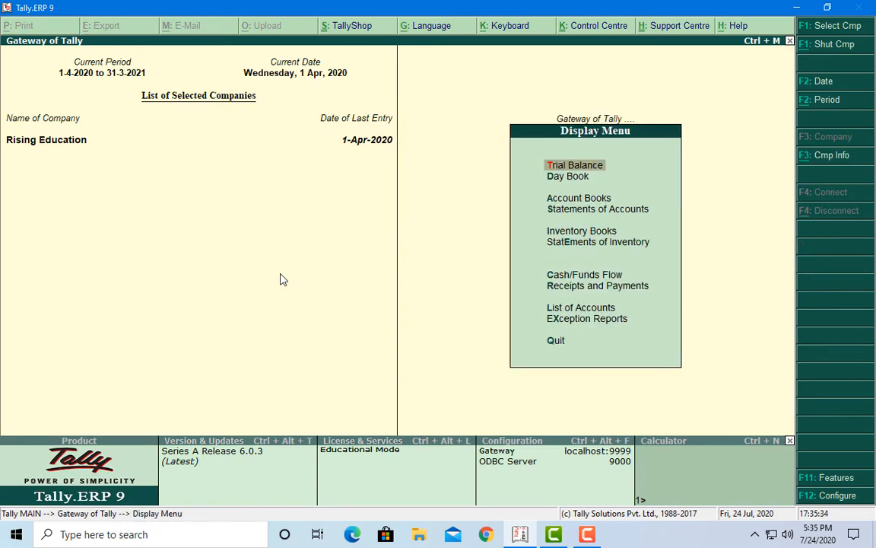
key("Down")
key("Down")
key("Down")
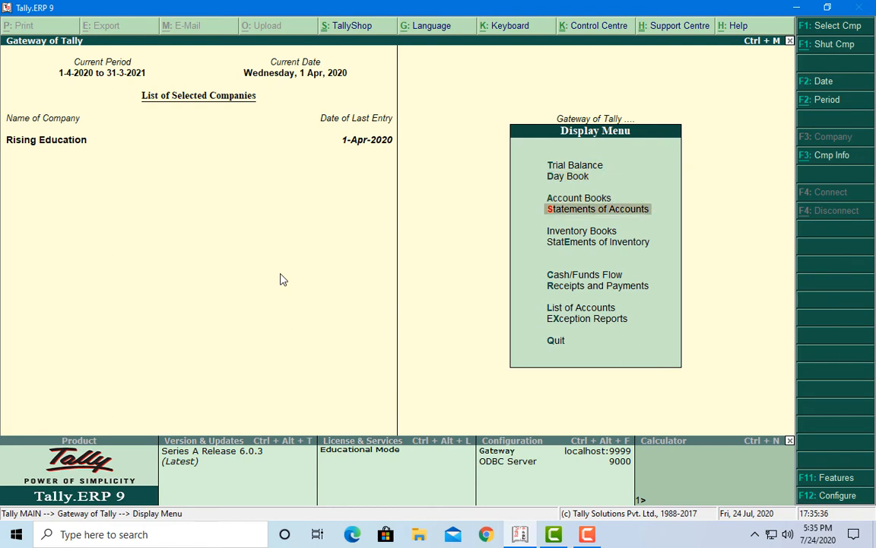
key("Return")
key("Return")
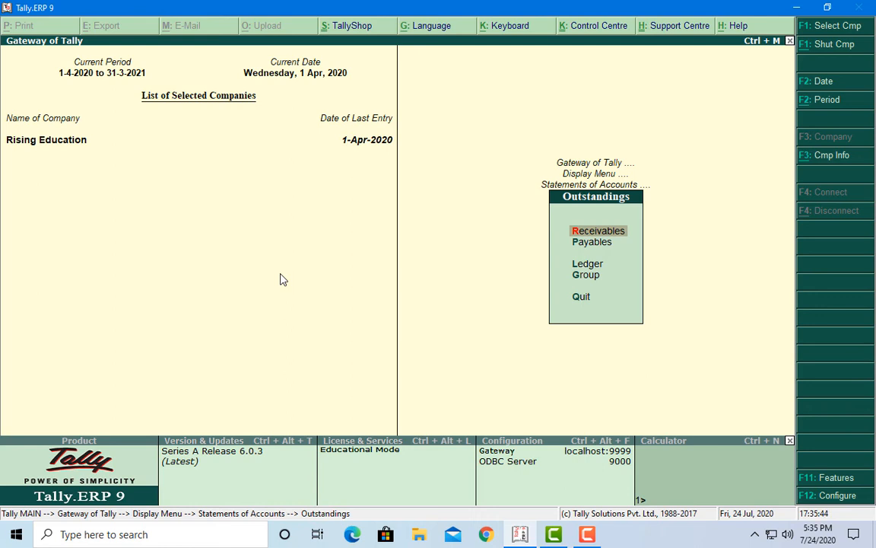
key("Return")
key("alt+F1")
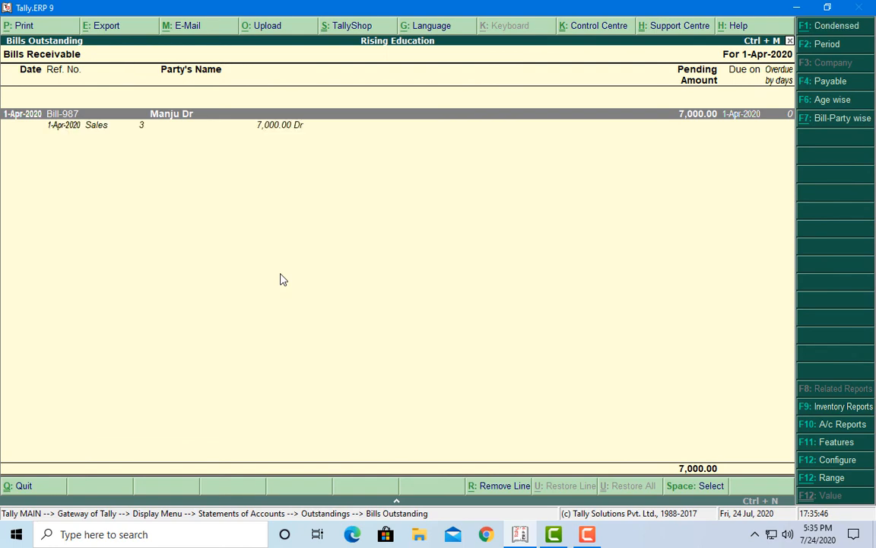
- Examine the pending customer bill and its sales entry in Bills Receivable, and return to the Gateway of Tally
key("Down")
key("Up")
key("Down")
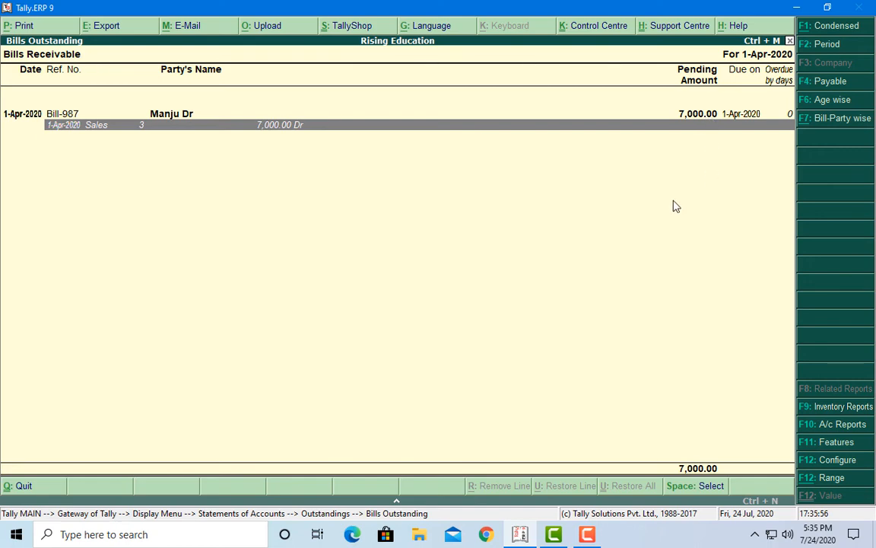
key("Escape")
key("Escape")
key("Escape")
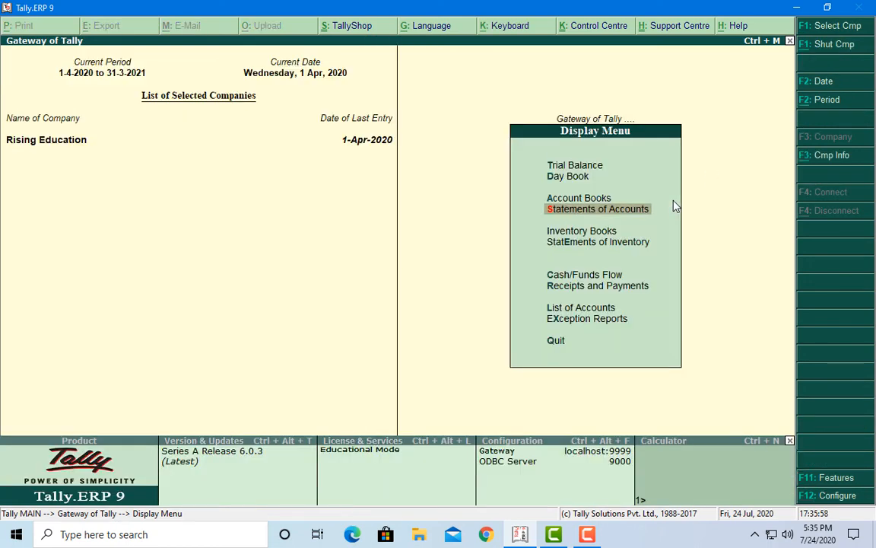
key("Escape")
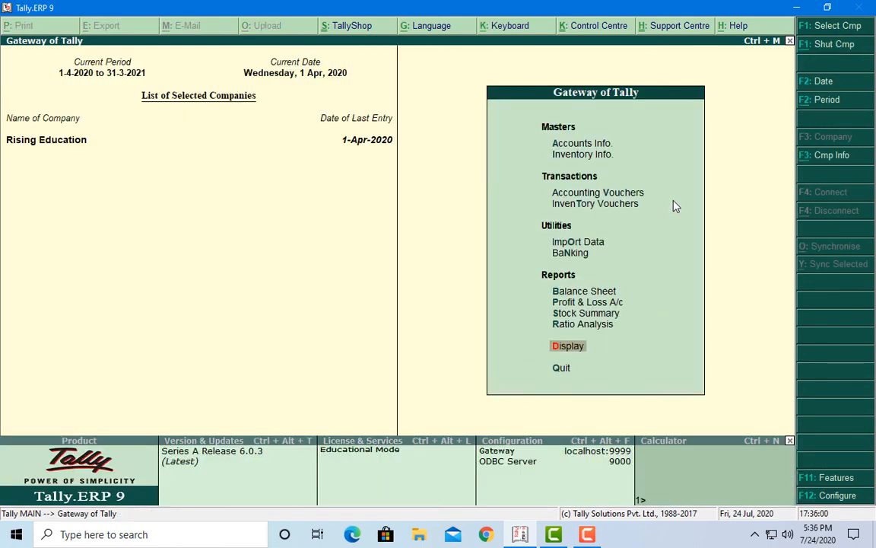
- Start a new receipt accounting voucher
key("Up")
key("Up")
key("Up")
key("Up")
key("Up")
key("Up")
key("Up")
key("Up")
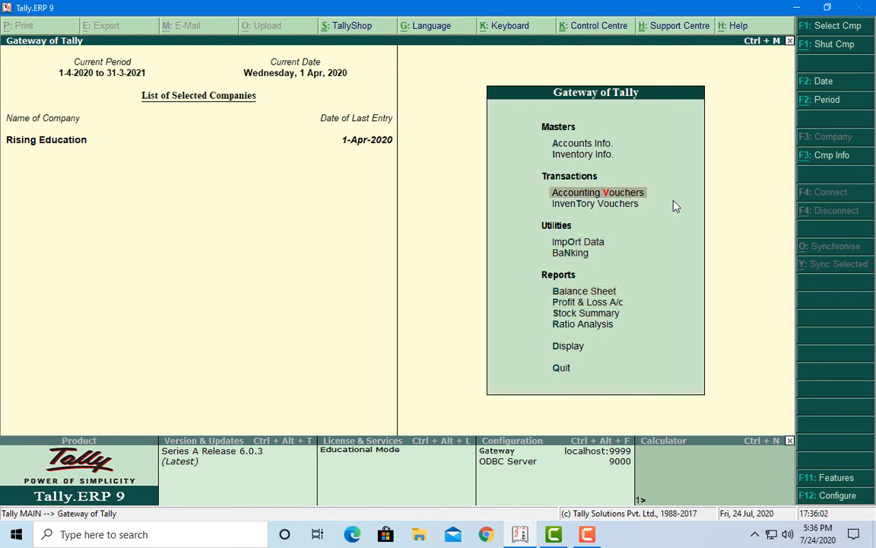
key("Return")
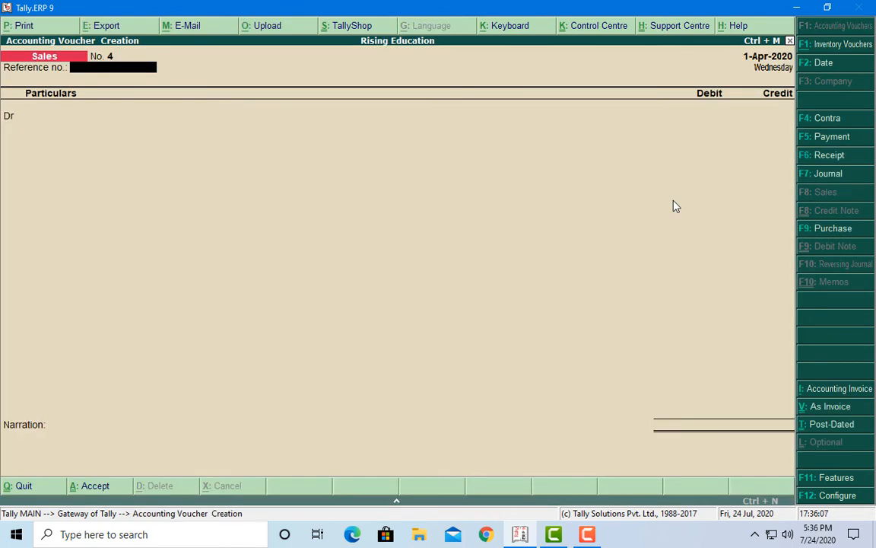
key("F6")
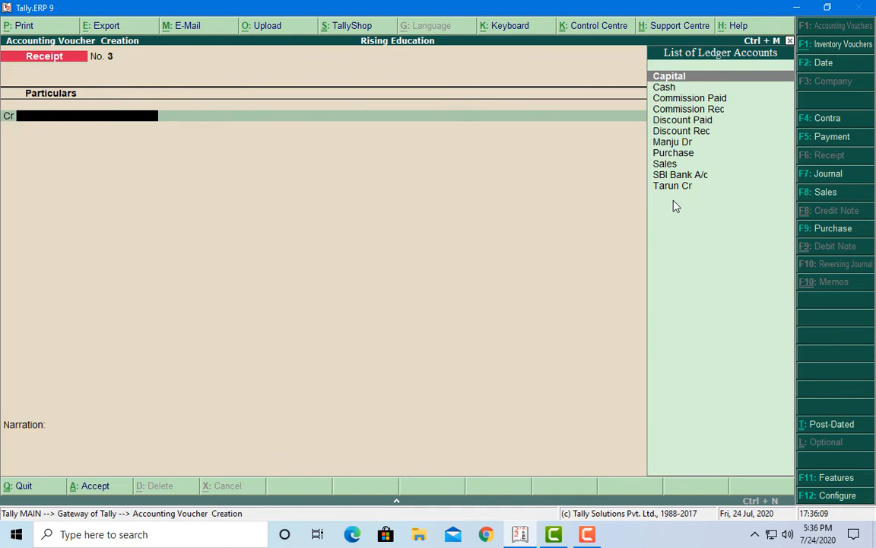
- Choose the customer ledger ending in "Dr" as the credit account of the receipt voucher
key("Down")
key("Down")
key("Down")
key("Down")
key("Down")
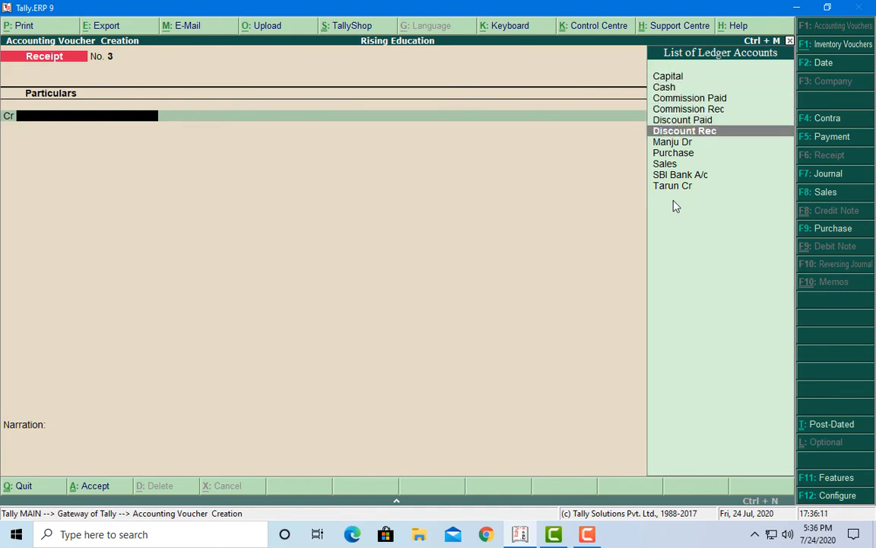
key("Down")
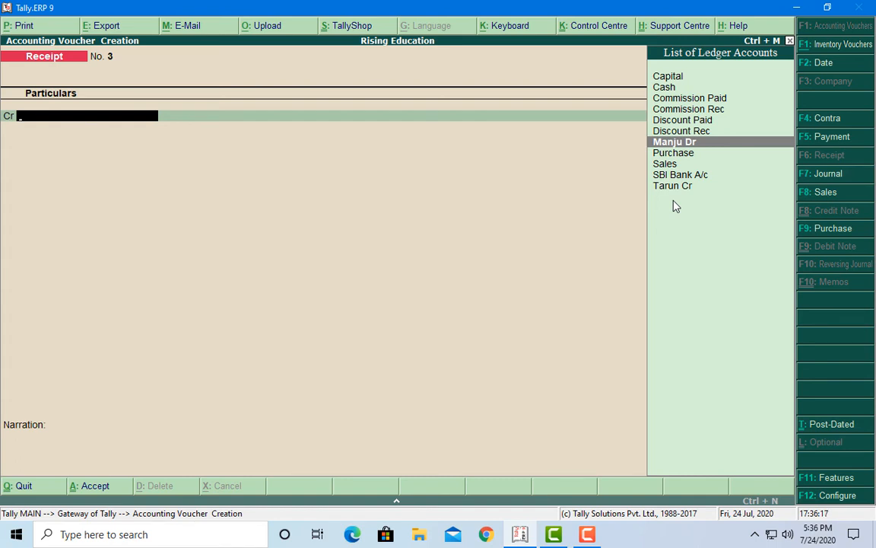
key("Return")
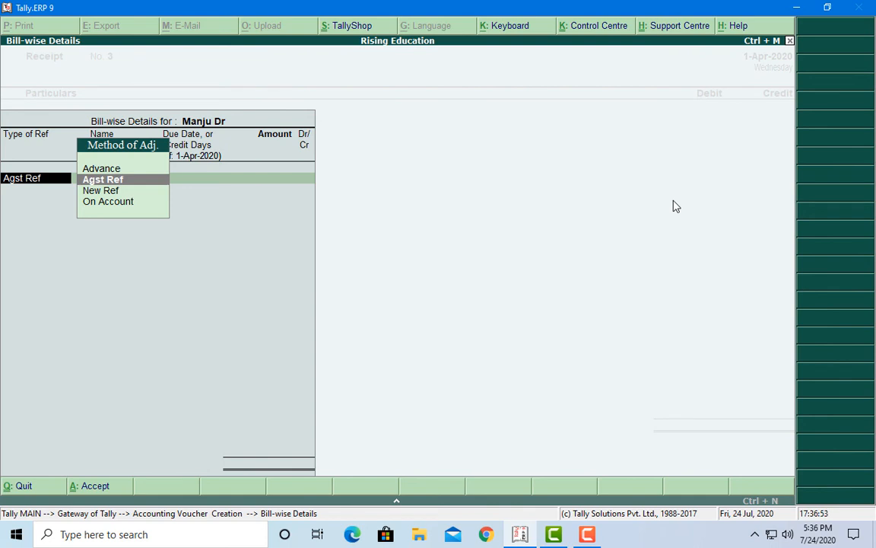
- Leave the bill-wise details and accept the receipt configuration with "Preallocate bills for payment/receipt/journal voucher" set to Yes
key("BackSpace")
key("Escape")
key("y")
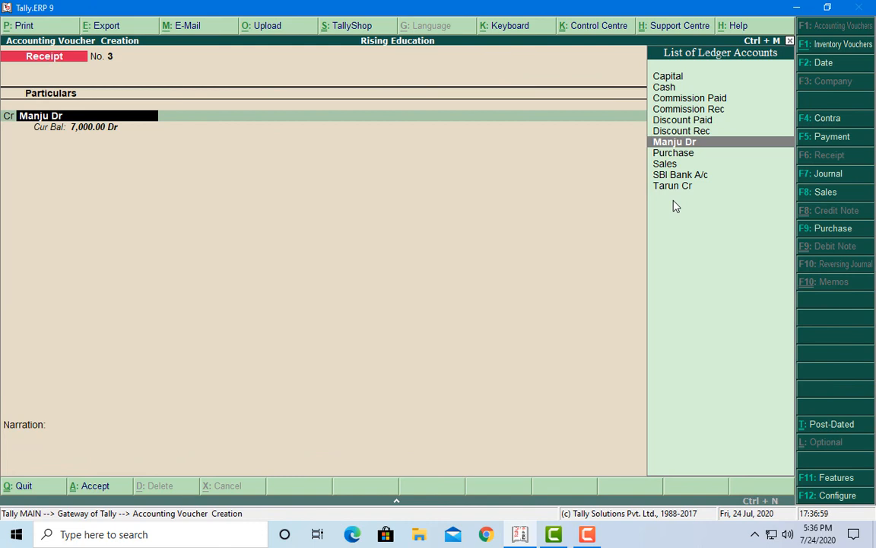
key("F12")
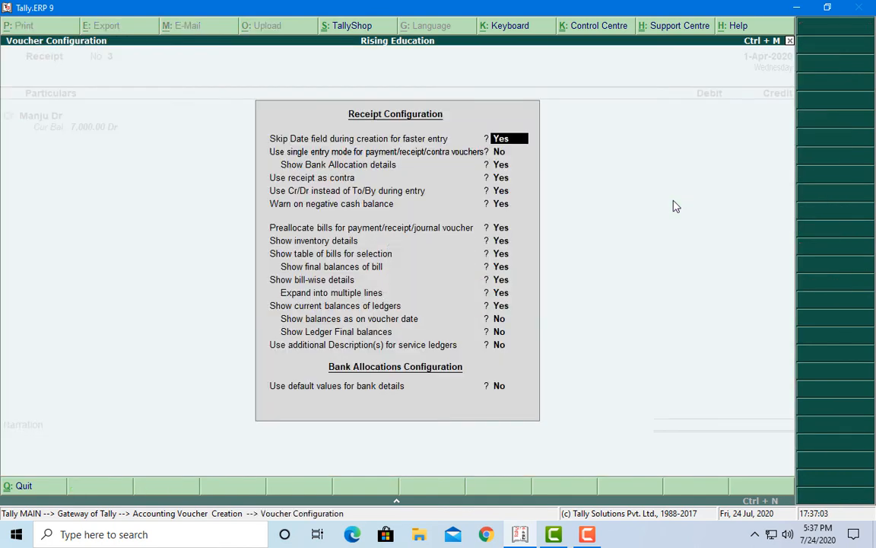
key("Down")
key("Down")
key("Down")
key("Down")
key("Down")
key("Down")
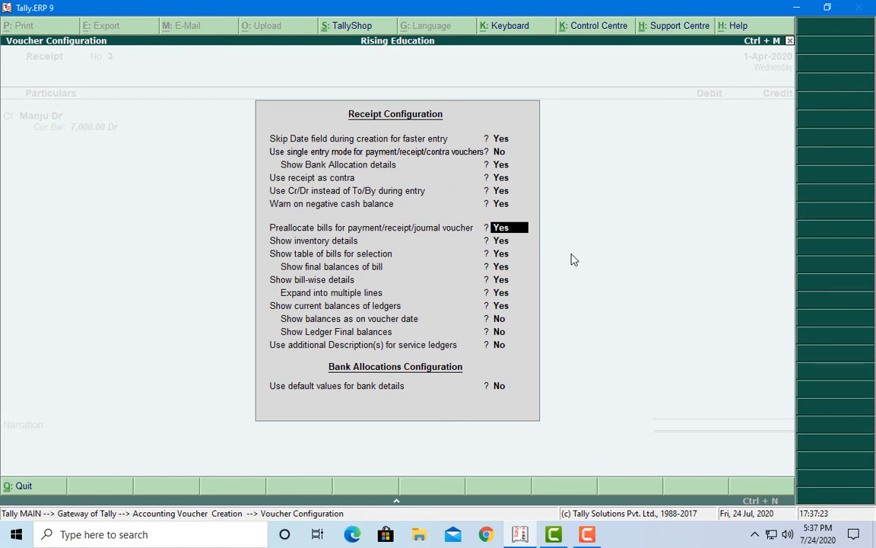
key("Return")
key("Return")
key("ctrl+a")
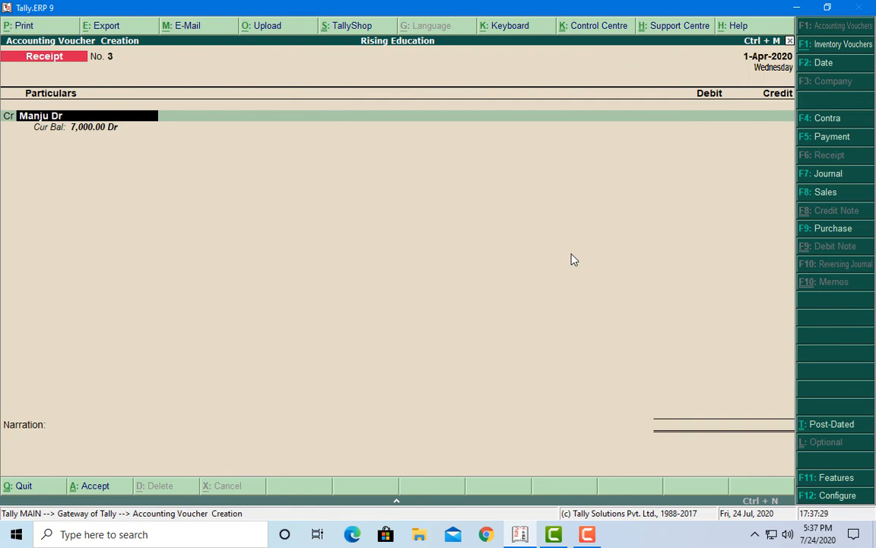
- Reselect the customer ledger and allocate its 7,000 credit as an Agst Ref to pending Bill-987
key("BackSpace")
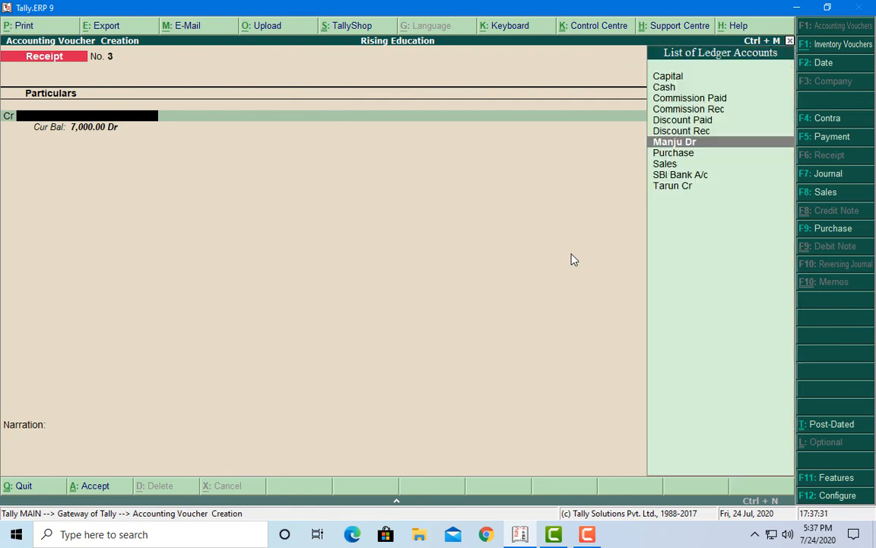
key("Return")
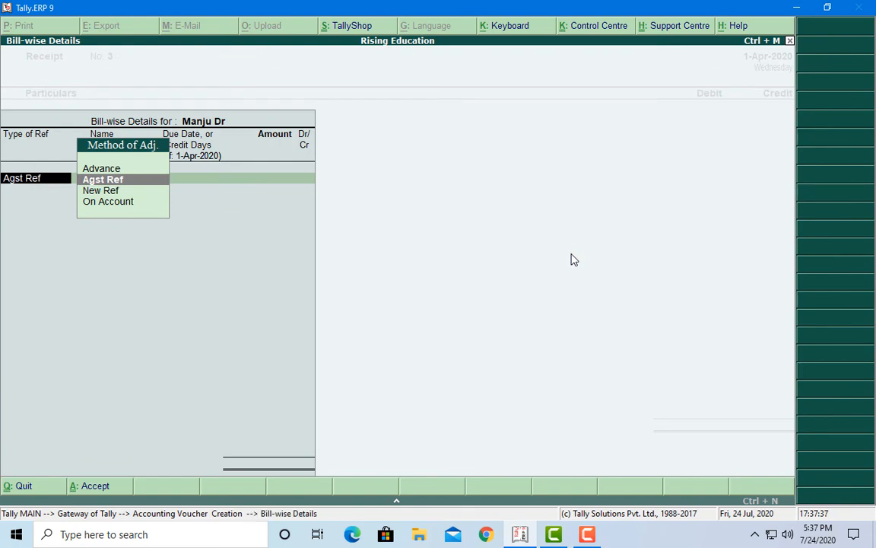
key("Down")
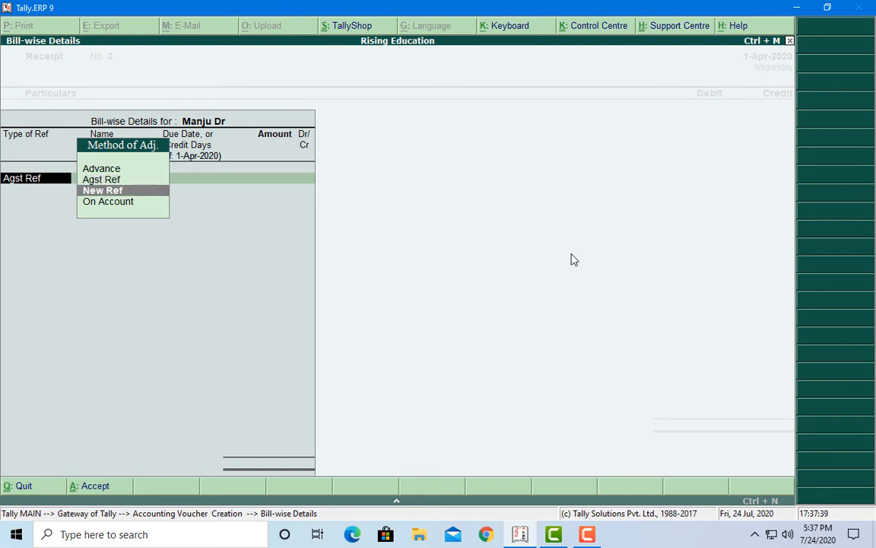
key("Up")
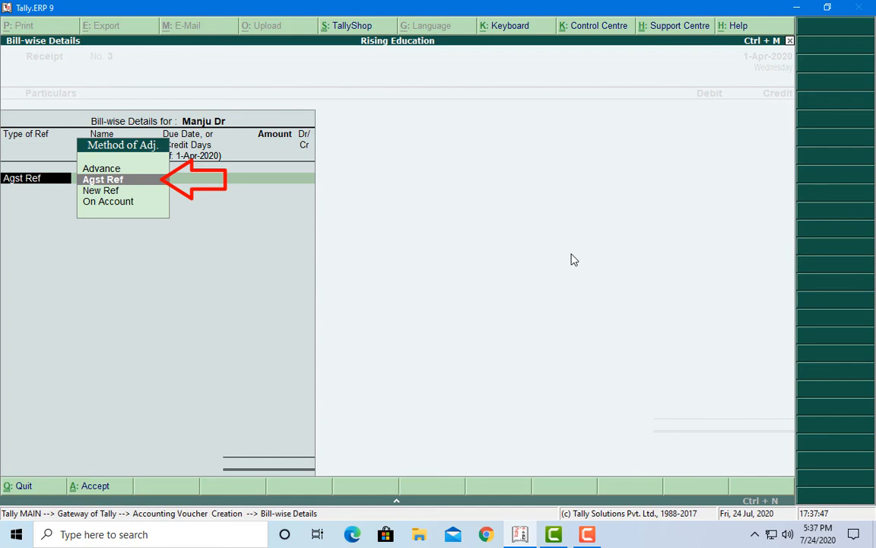
key("Return")
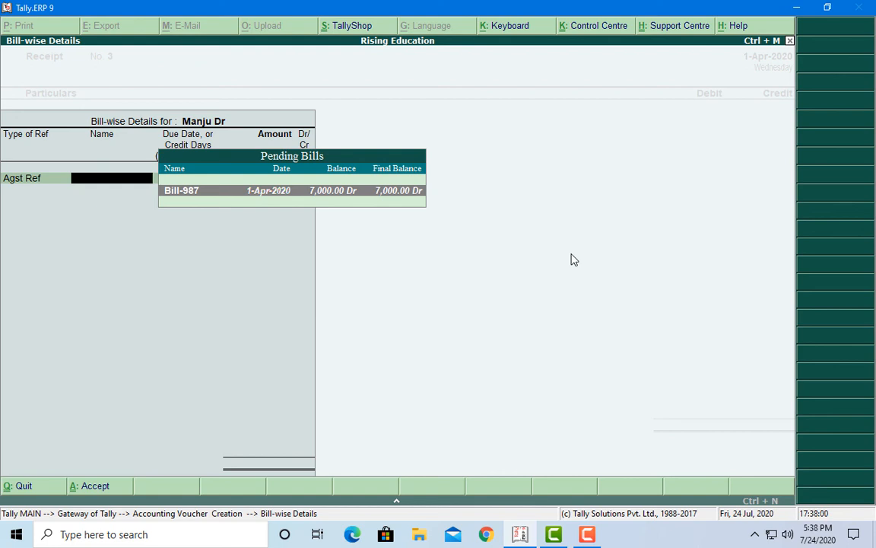
key("Return")
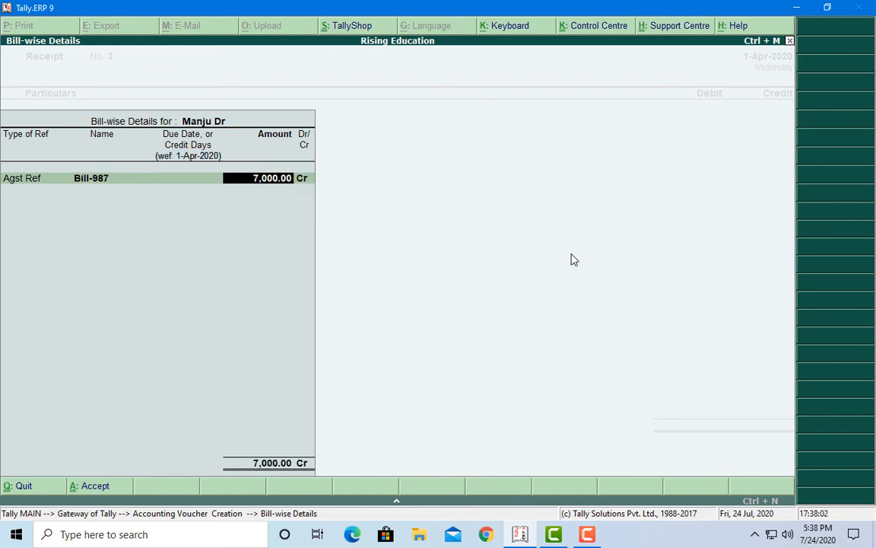
key("Return")
key("Return")
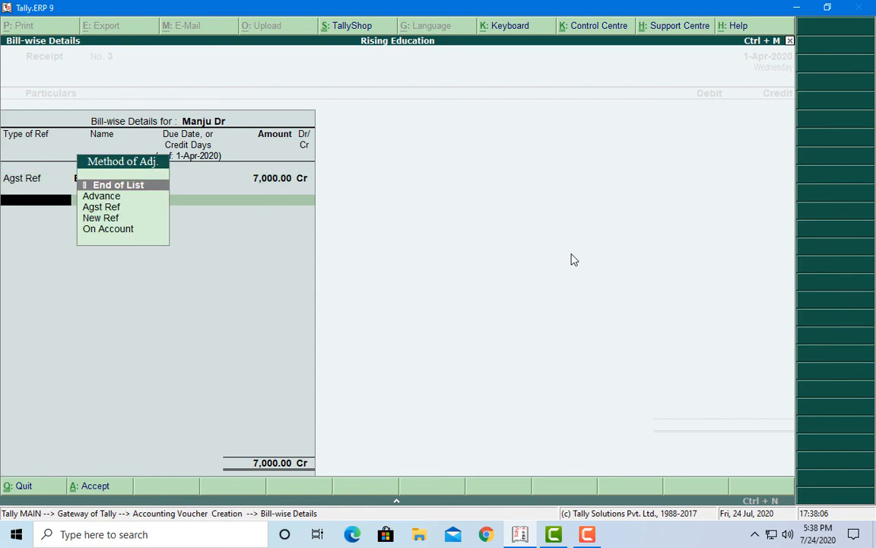
key("Return")
key("Return")
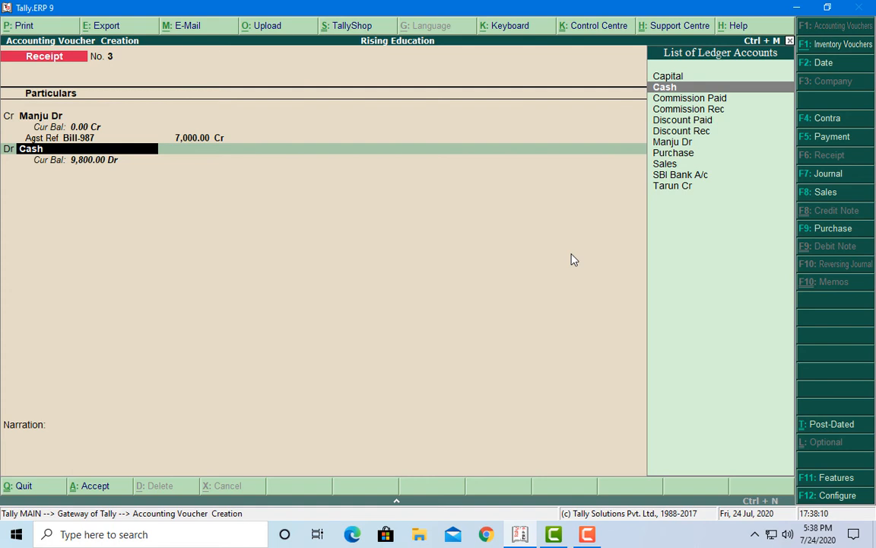
key("Down")
key("Down")
key("Down")
key("Down")
key("Down")
key("Down")
key("Down")
key("Down")
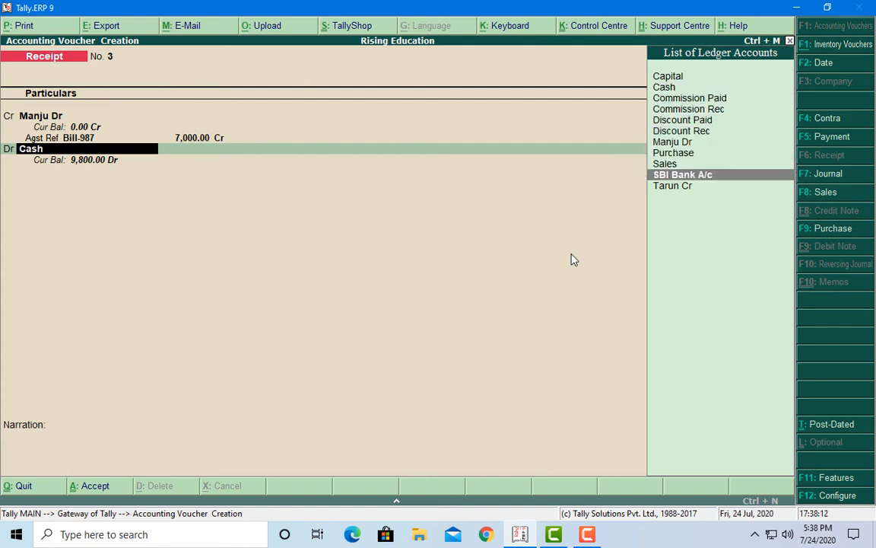
key("Up")
key("Up")
key("Up")
key("Up")
key("Up")
key("Up")
key("Up")
key("Up")
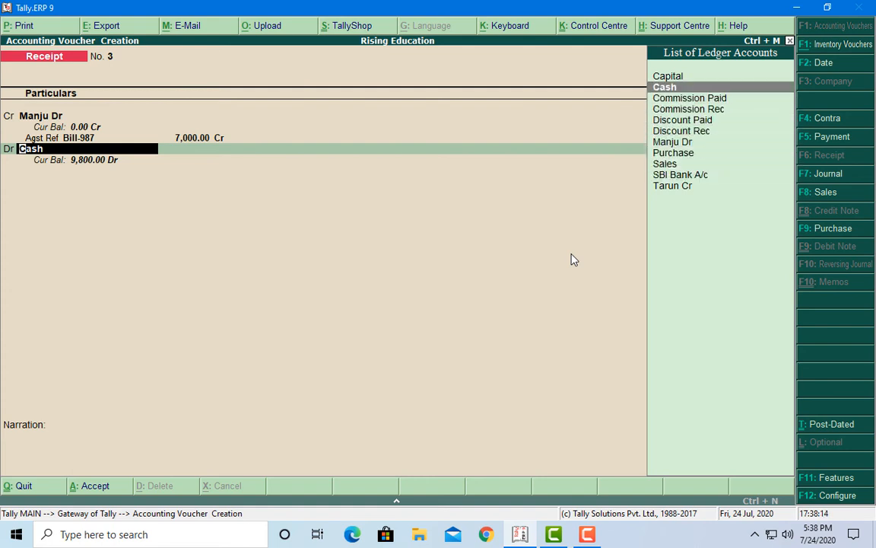
- Debit 7,000 to the Cash ledger, leave the narration blank and save the receipt voucher
key("Return")
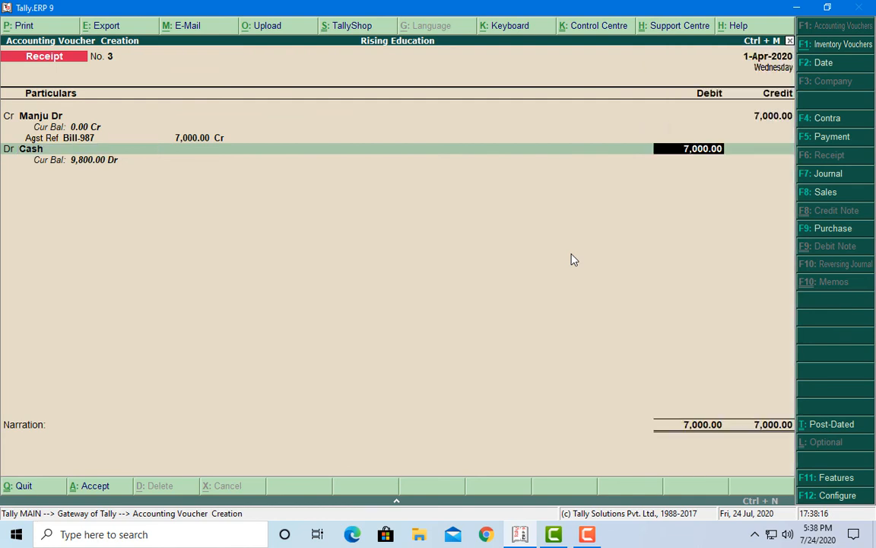
key("Return")
key("Return")
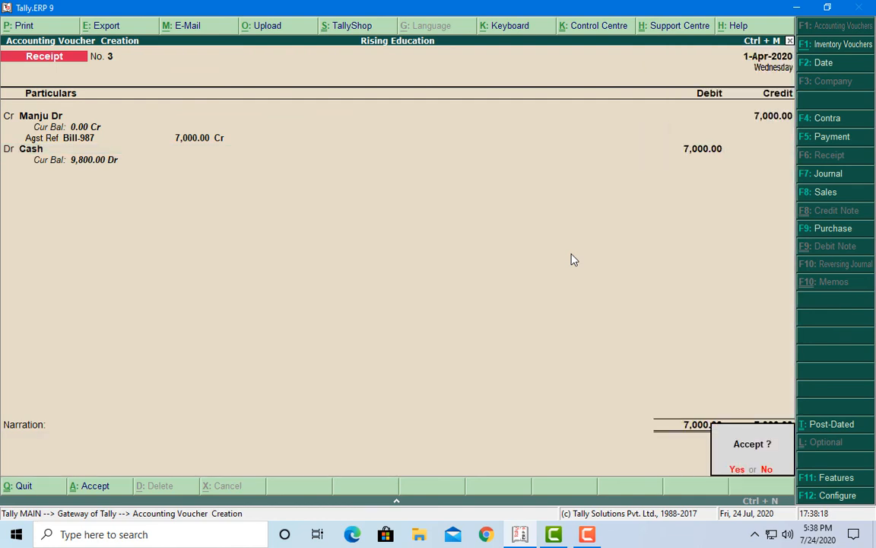
key("Return")
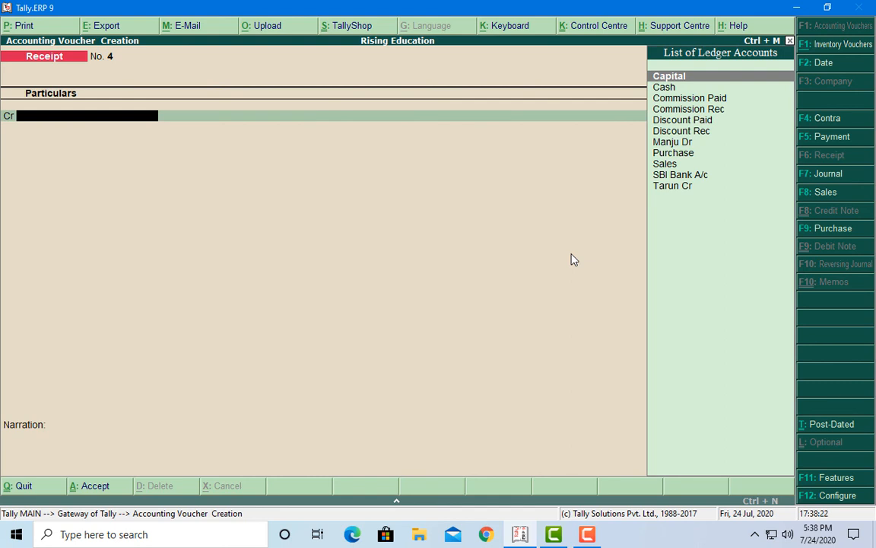
- Start a payment voucher and choose the supplier ledger ending in "Cr" as its debit account
key("F5")
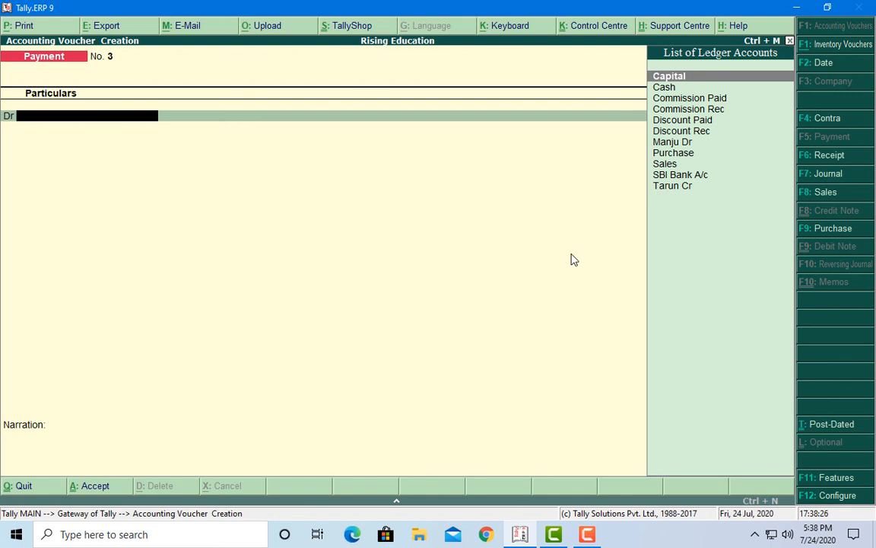
key("Down")
key("Down")
key("Down")
key("Down")
key("Down")
key("Down")
key("Down")
key("Down")
key("Down")
key("Down")
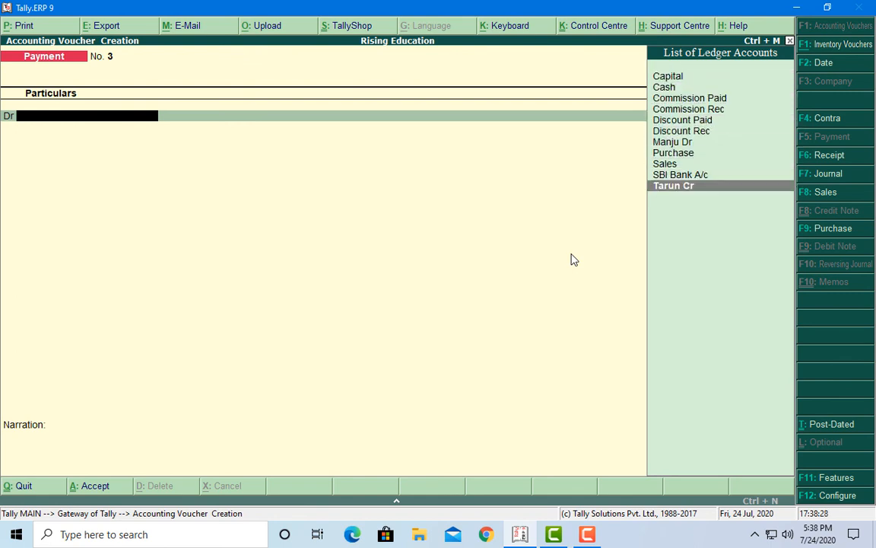
key("Return")
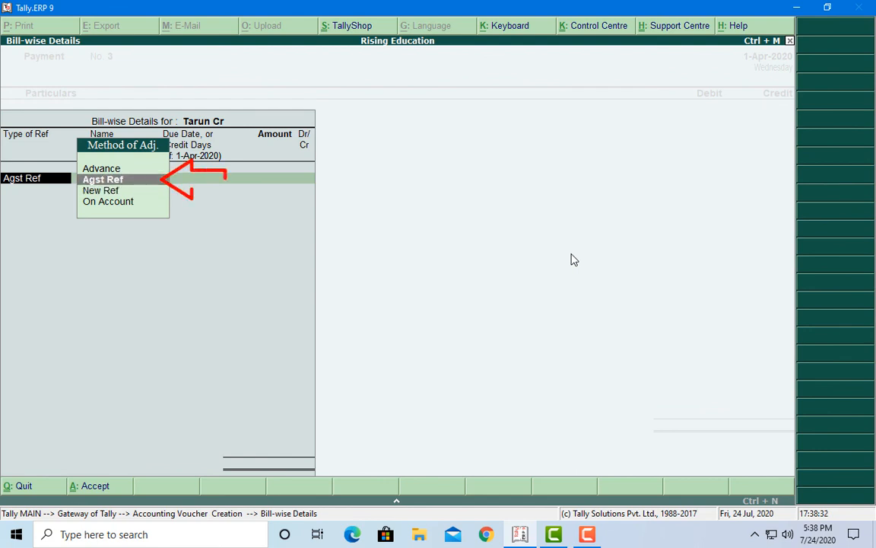
- Allocate the supplier's 5,000 debit as an Agst Ref to pending Bill-245
key("Return")
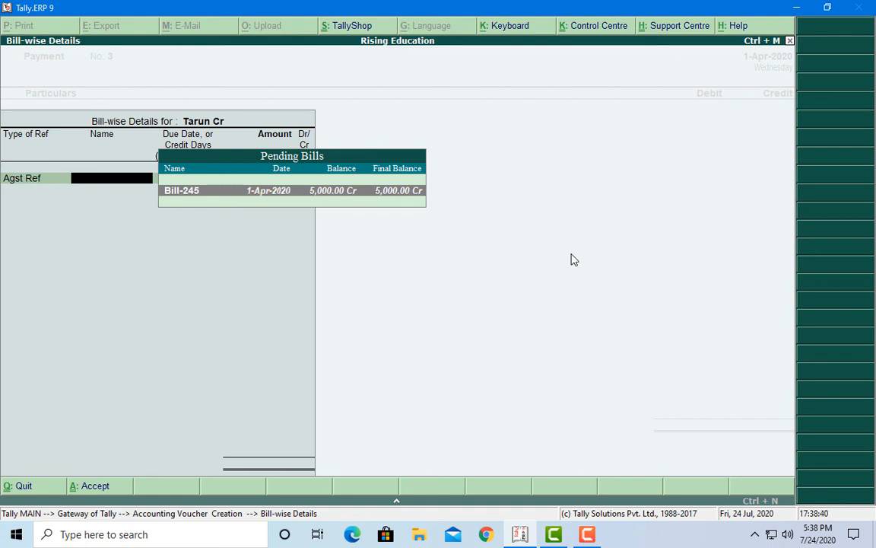
key("Return")
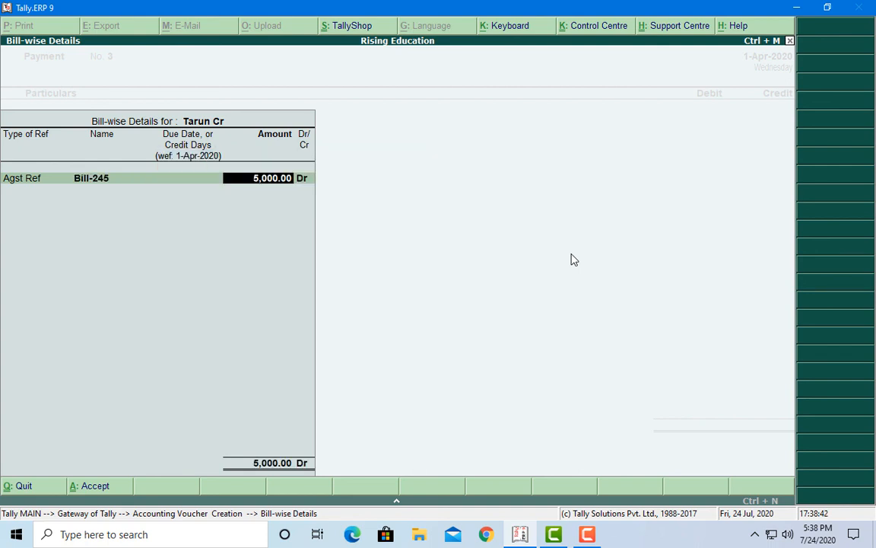
key("Return")
key("Return")
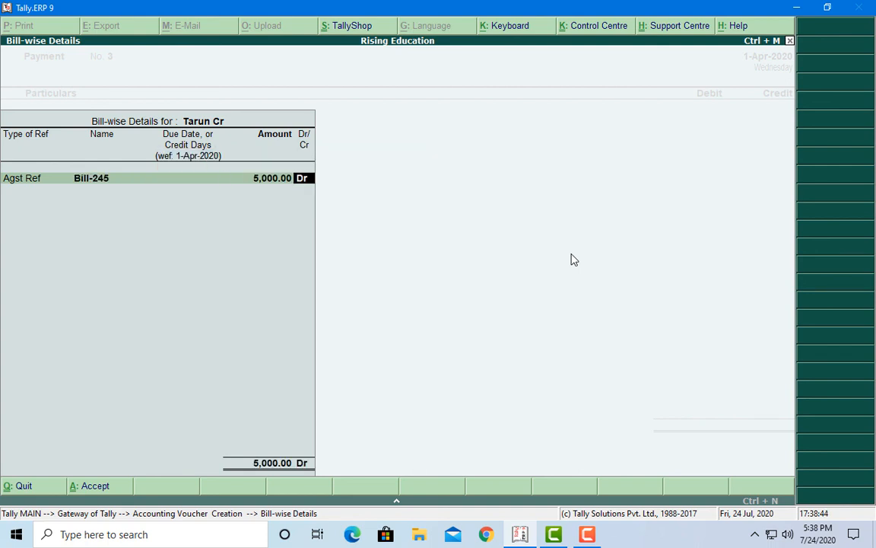
key("Return")
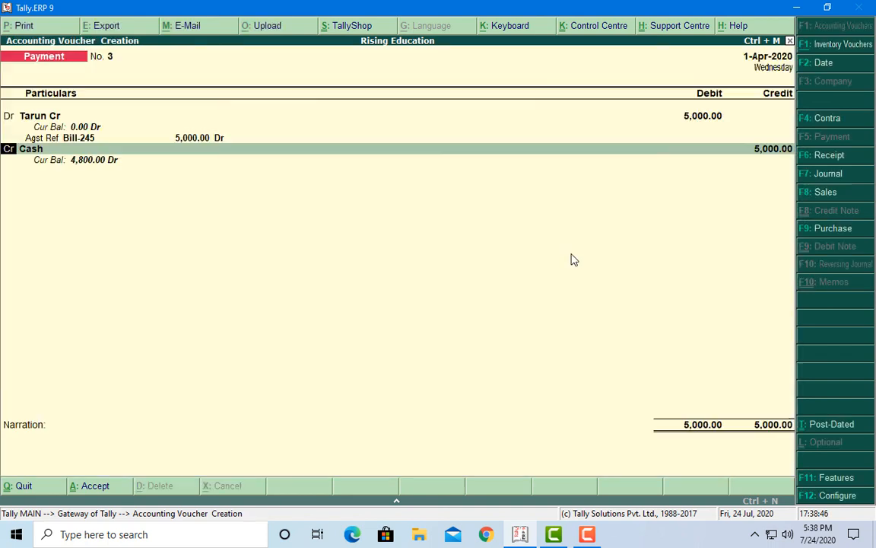
- Credit 5,000 to the Cash ledger, save the payment voucher and leave voucher creation
key("Return")
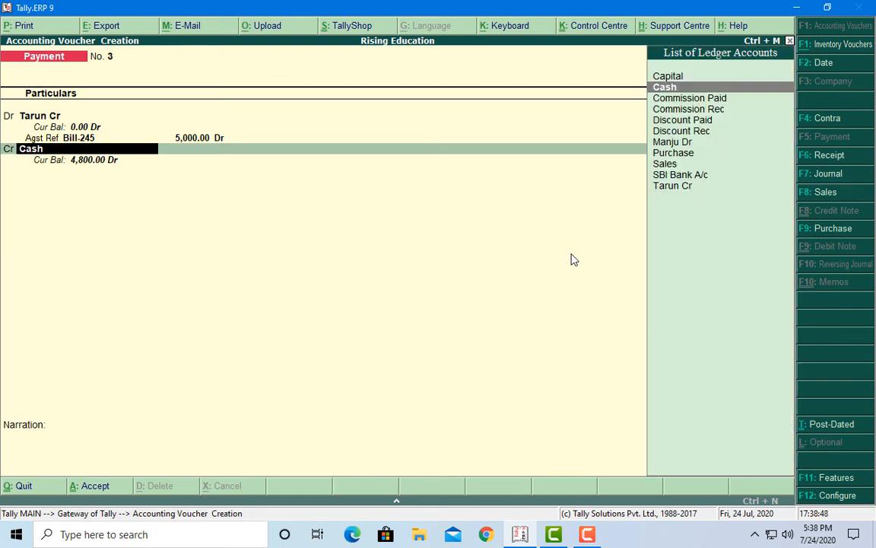
key("Return")
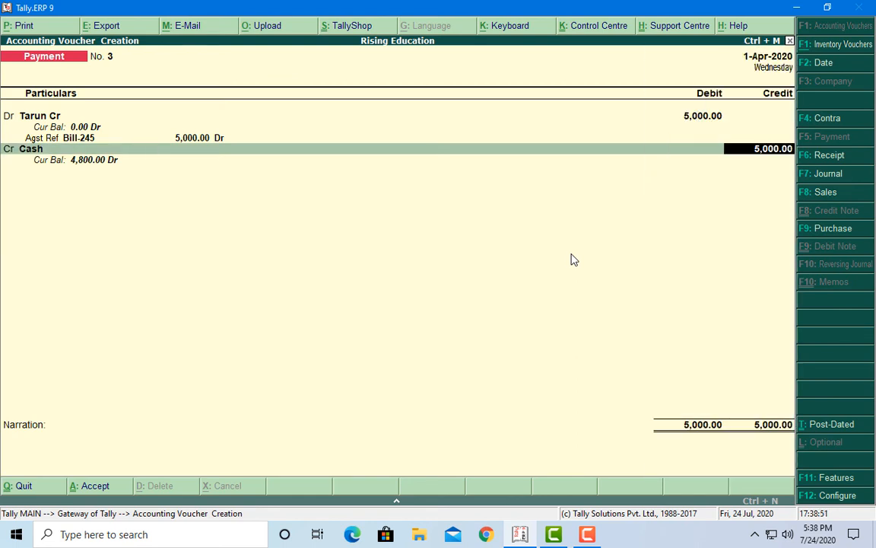
key("Return")
key("Return")
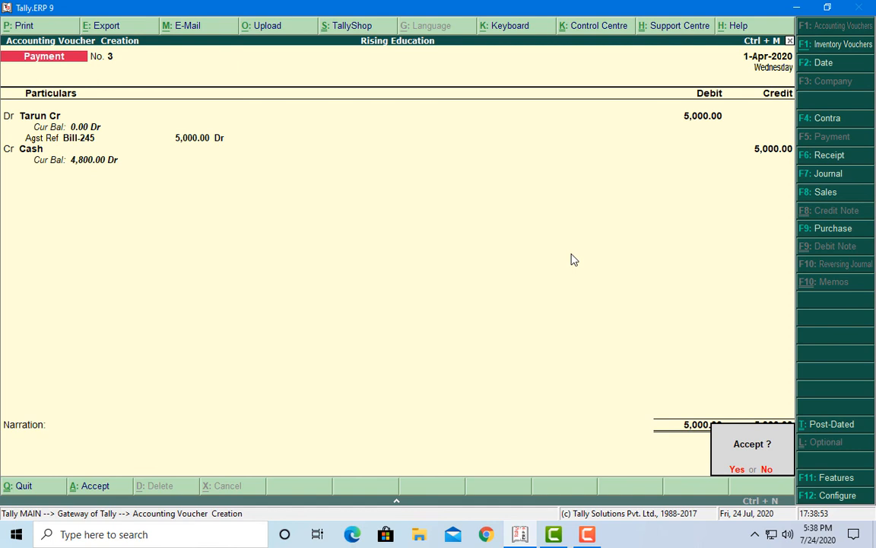
key("Return")
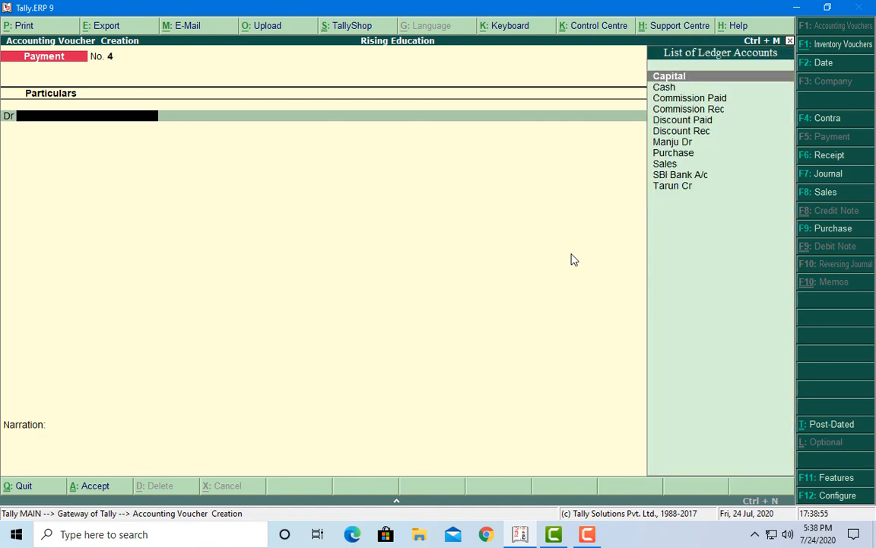
key("Escape")
key("Return")
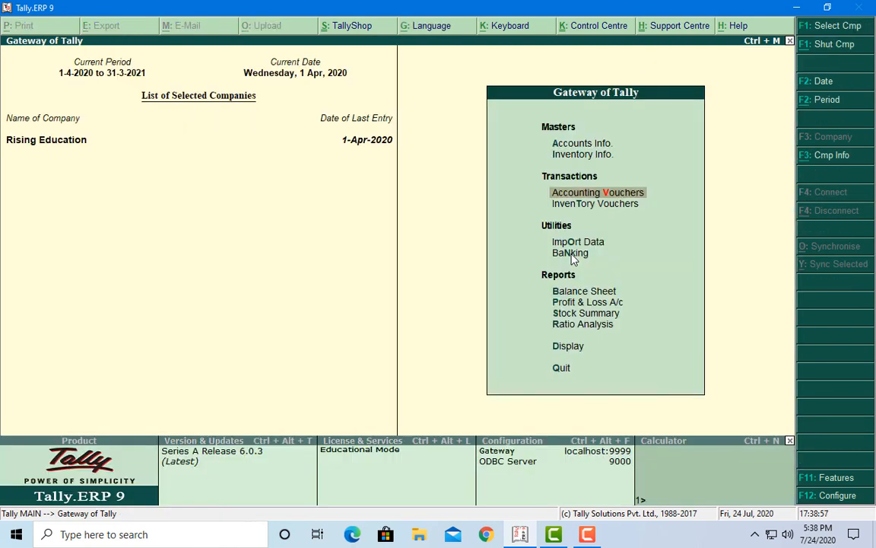
- Open the Statements of Accounts among the display reports
key("Down")
key("Down")
key("Down")
key("Down")
key("Down")
key("Down")
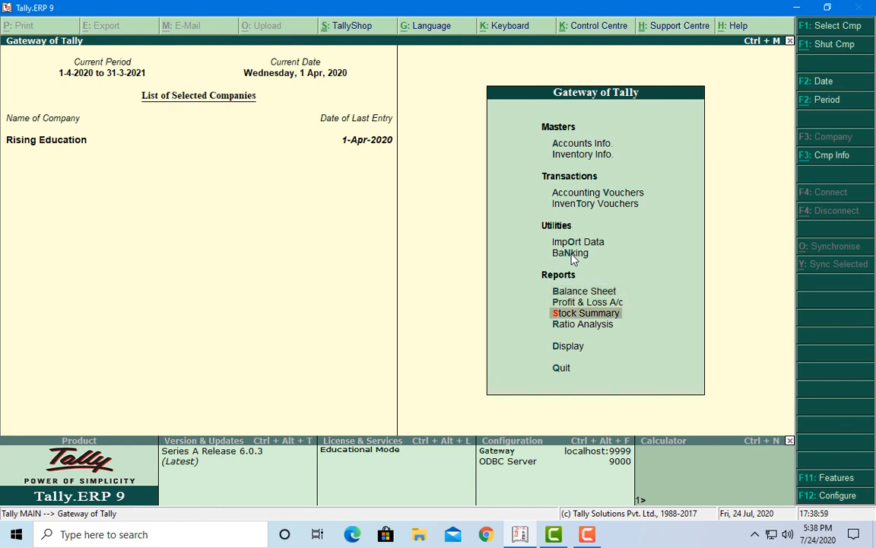
key("Down")
key("Down")
key("Return")
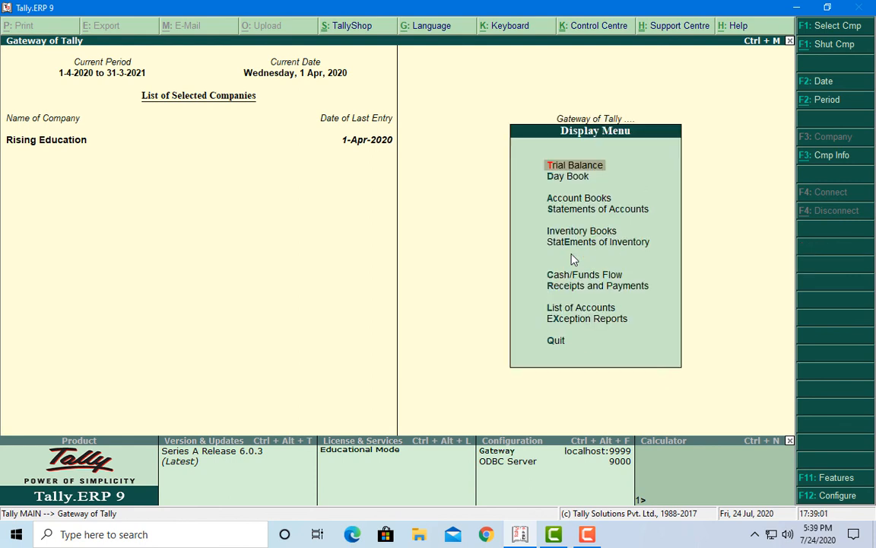
key("Down")
key("Down")
key("Down")
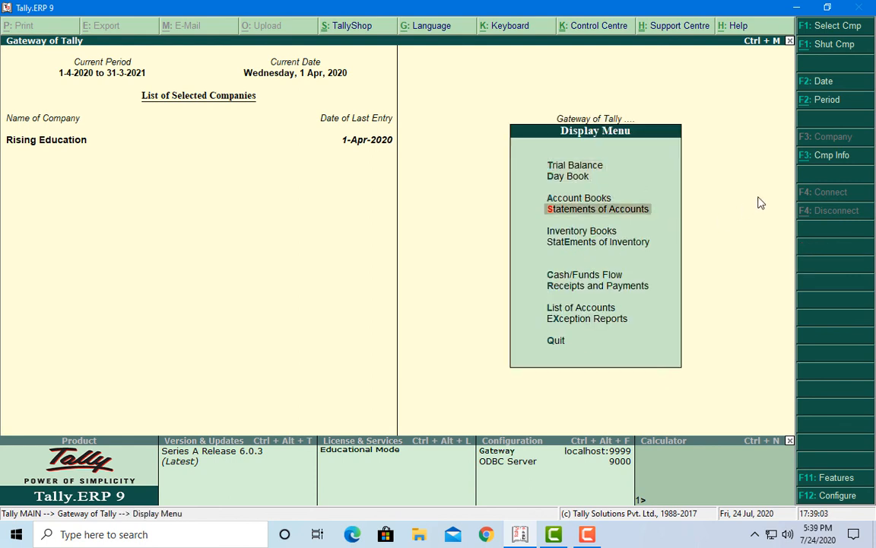
key("Return")
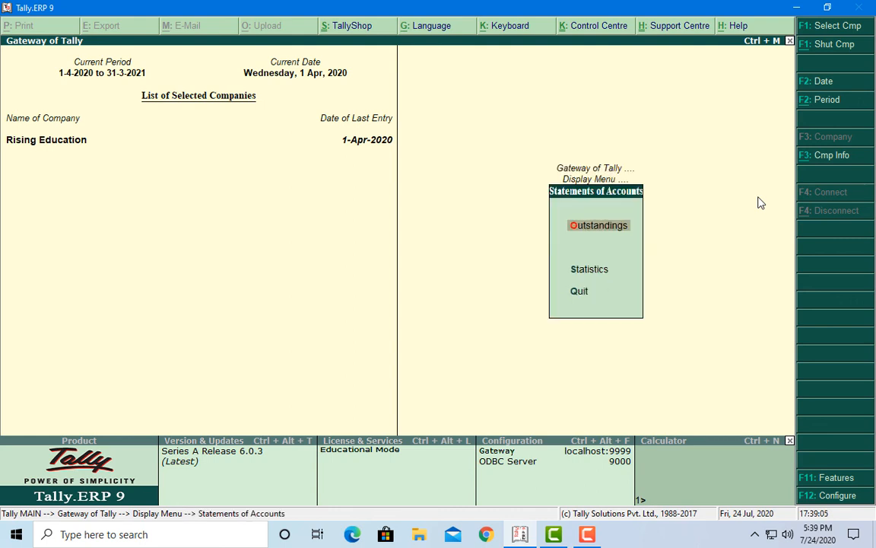
- Check the outstanding Bills Receivable report for pending customer bills
key("Return")
key("Down")
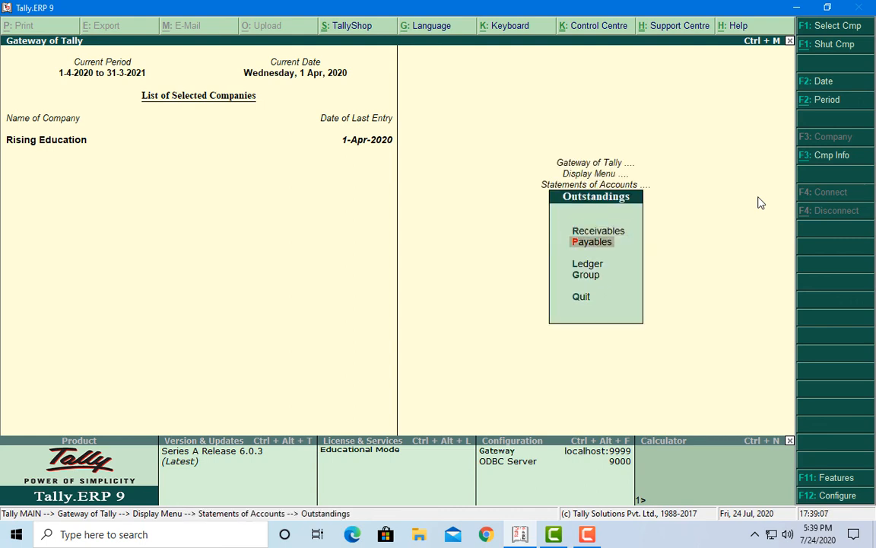
key("Up")
key("Return")
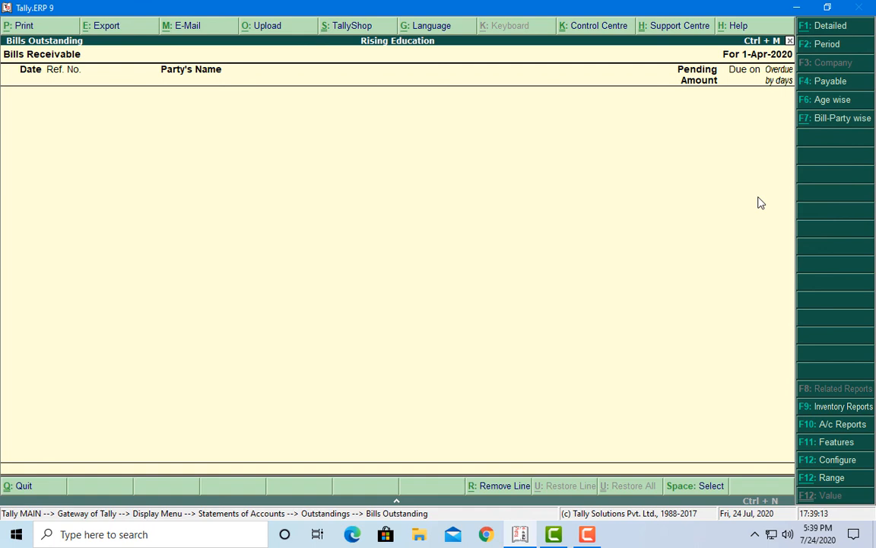
key("Escape")
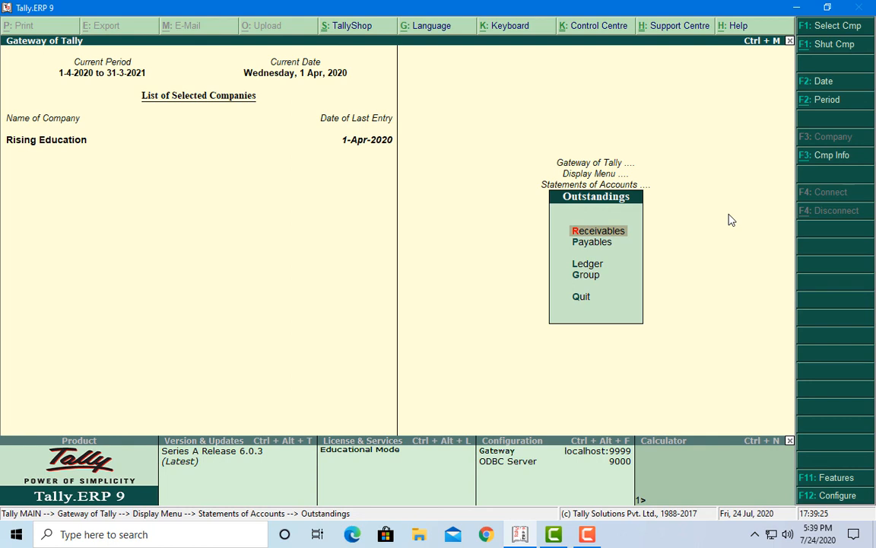
key("Return")
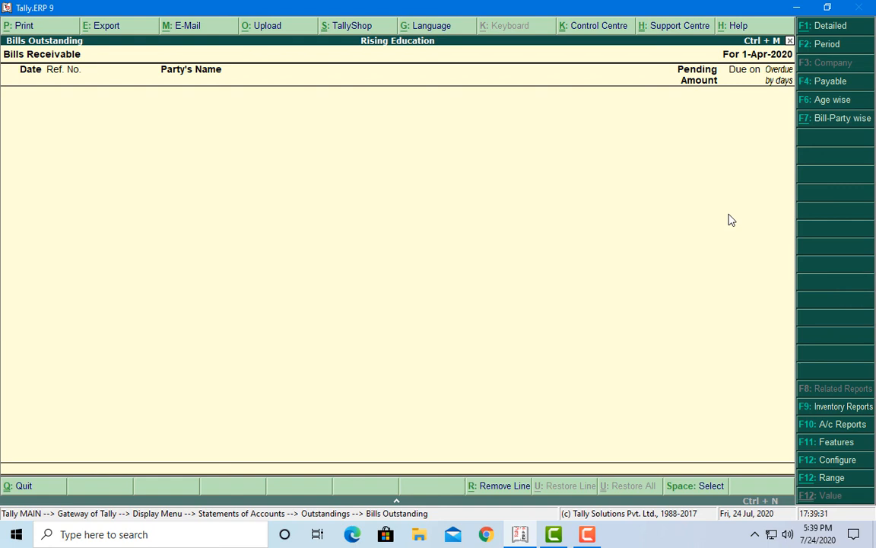
key("Escape")
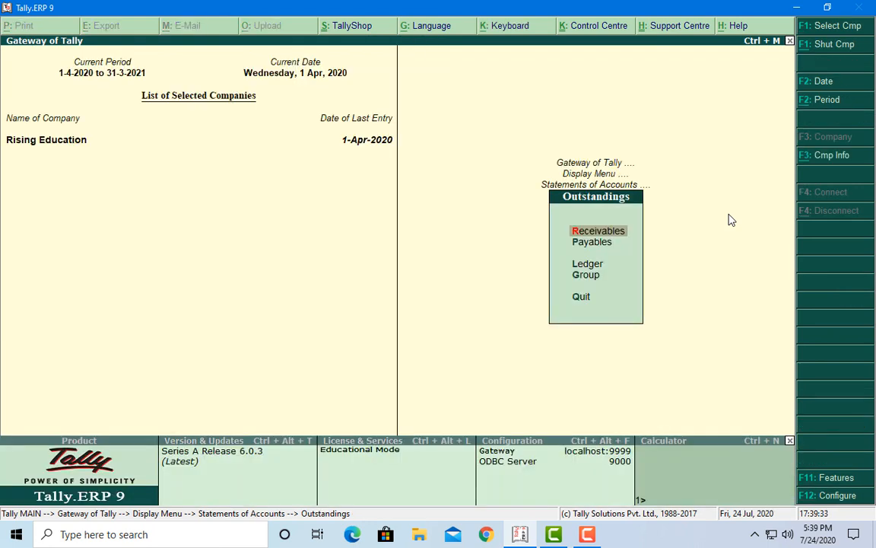
- Check the outstanding Bills Payable report for pending supplier bills and return to the Gateway of Tally
key("Down")
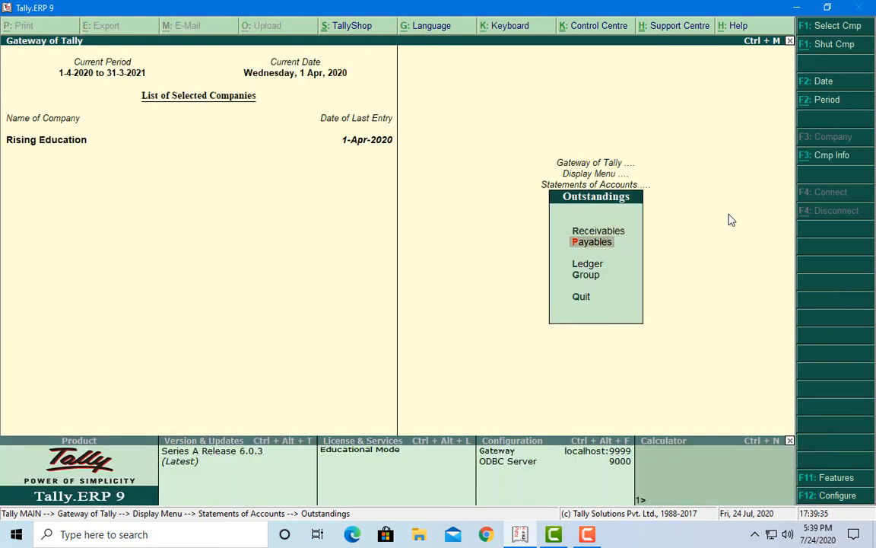
key("Return")
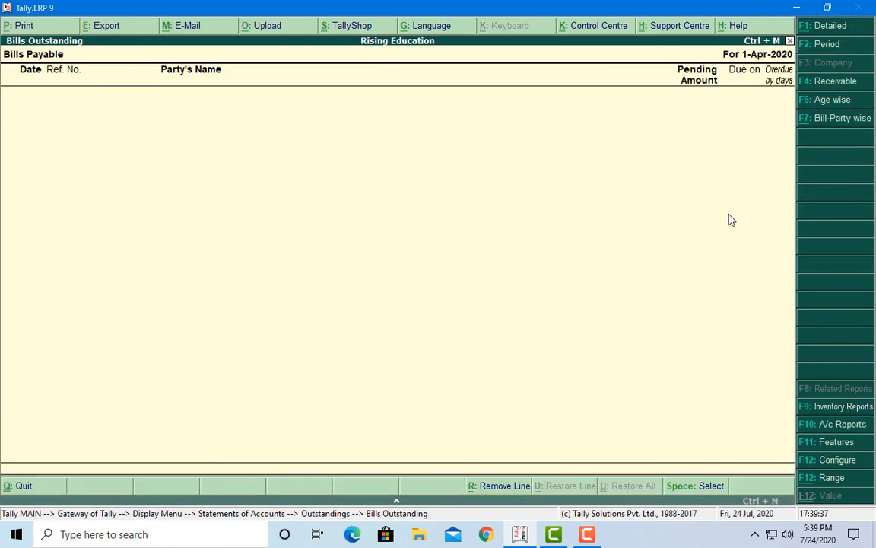
key("Escape")
key("Escape")
key("Escape")
key("Escape")
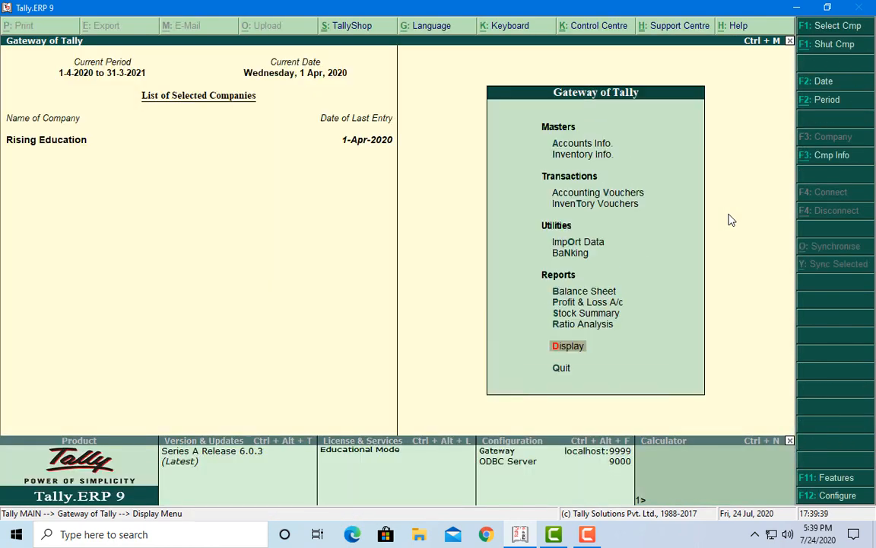
- Open the Balance Sheet and show it in detailed form
key("Up")
key("Up")
key("Up")
key("Up")
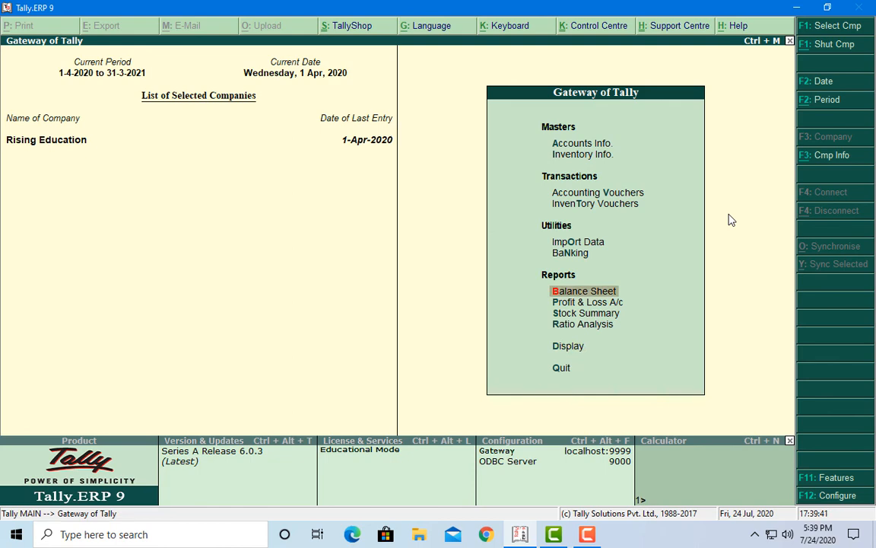
key("Return")
key("alt+F1")
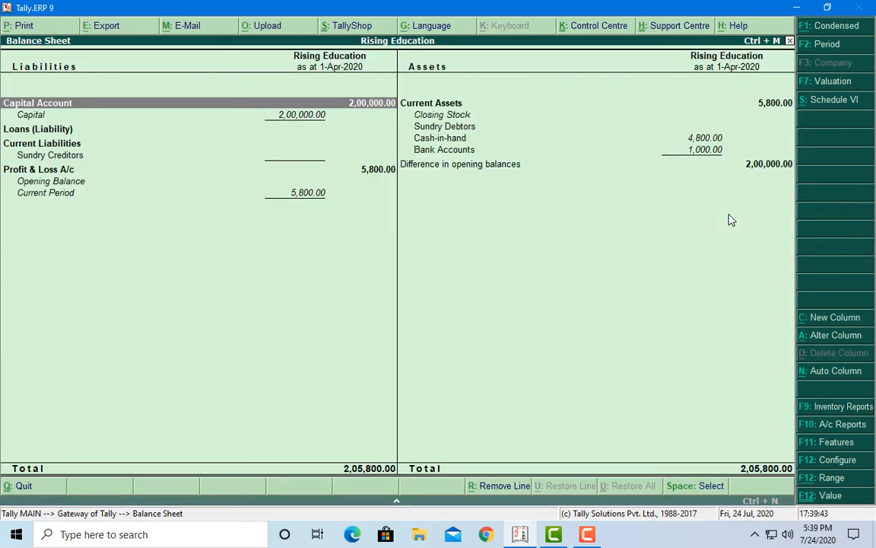
- Drill down from Cash-in-hand under Current Assets to the Cash ledger's April vouchers
key("Right")
key("Down")
key("Down")
key("Down")
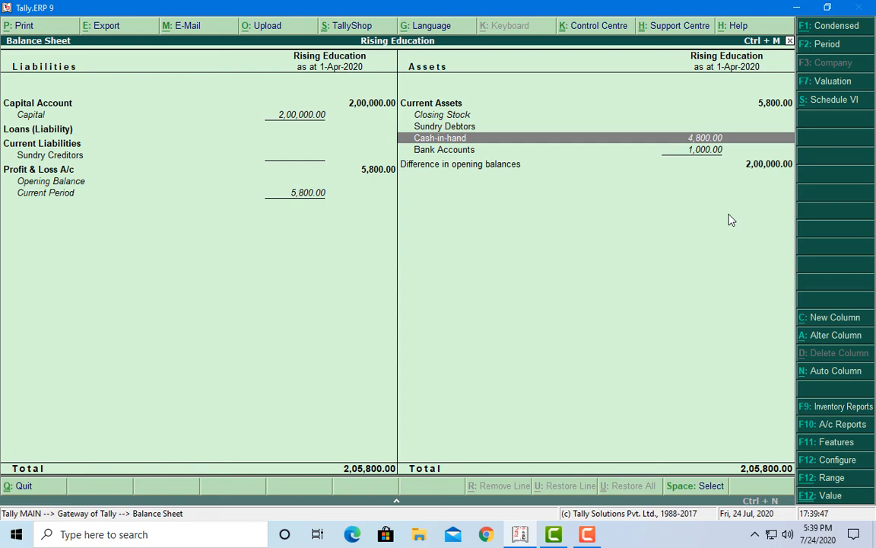
key("Return")
key("Return")
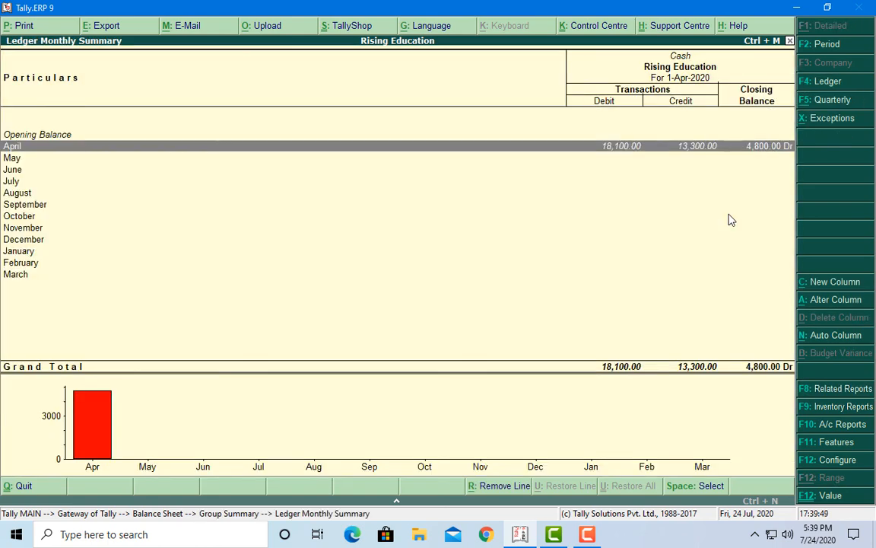
key("Return")
- Examine receipt no. 3 and payment no. 3 among the Cash ledger vouchers, and return to the Gateway of Tally
key("Down")
key("Down")
key("Down")
key("Down")
key("Down")
key("Down")
key("Down")
key("Down")
key("Down")
key("Down")
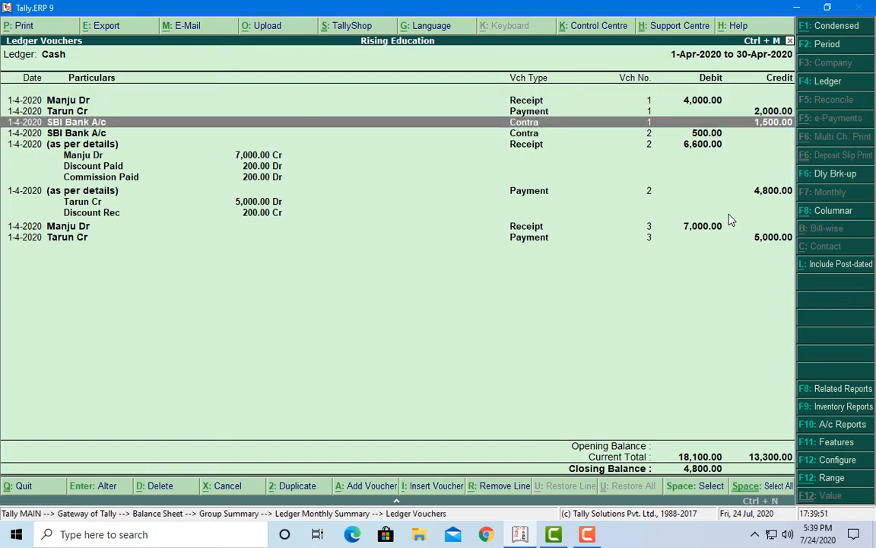
key("Down")
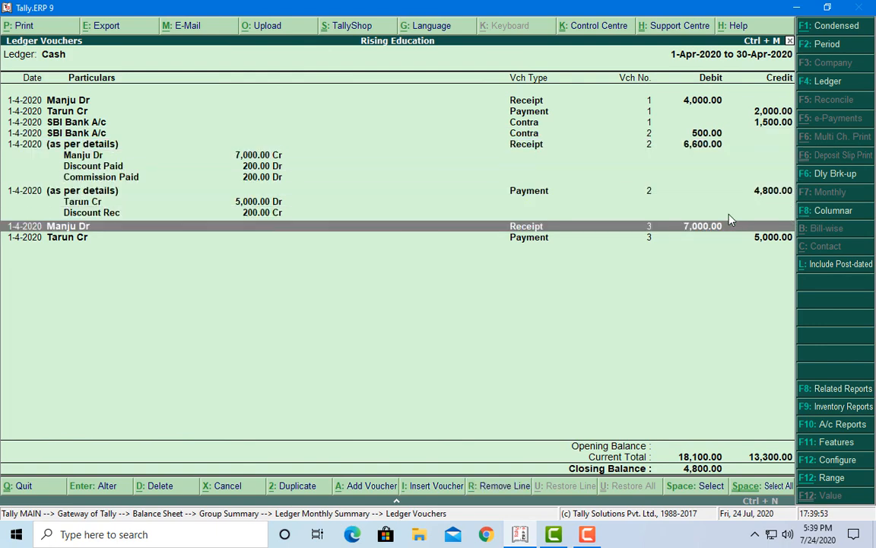
key("Down")
key("Up")
key("Down")
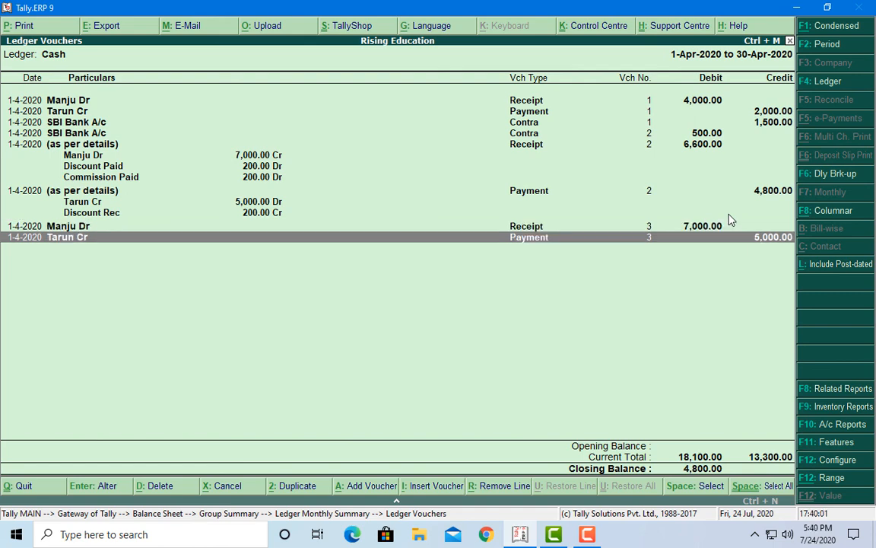
key("Escape")
key("Escape")
key("Escape")
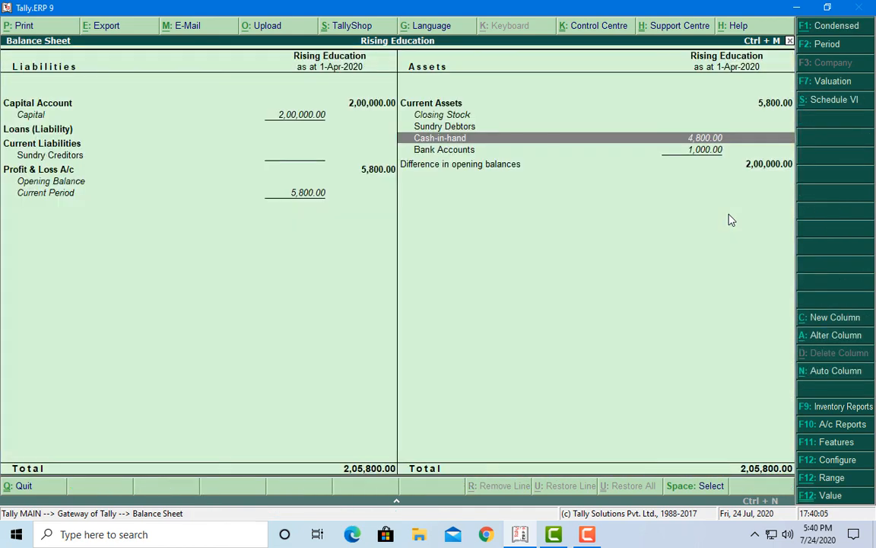
key("Escape")
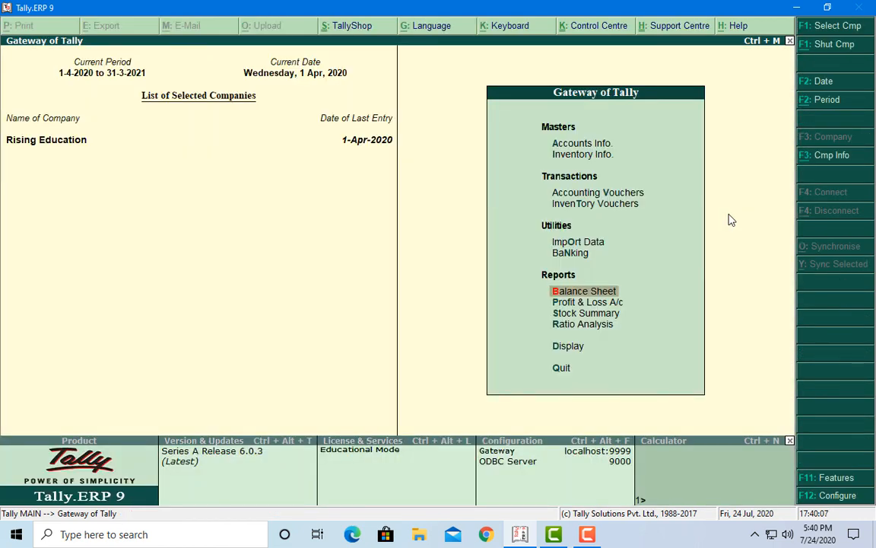